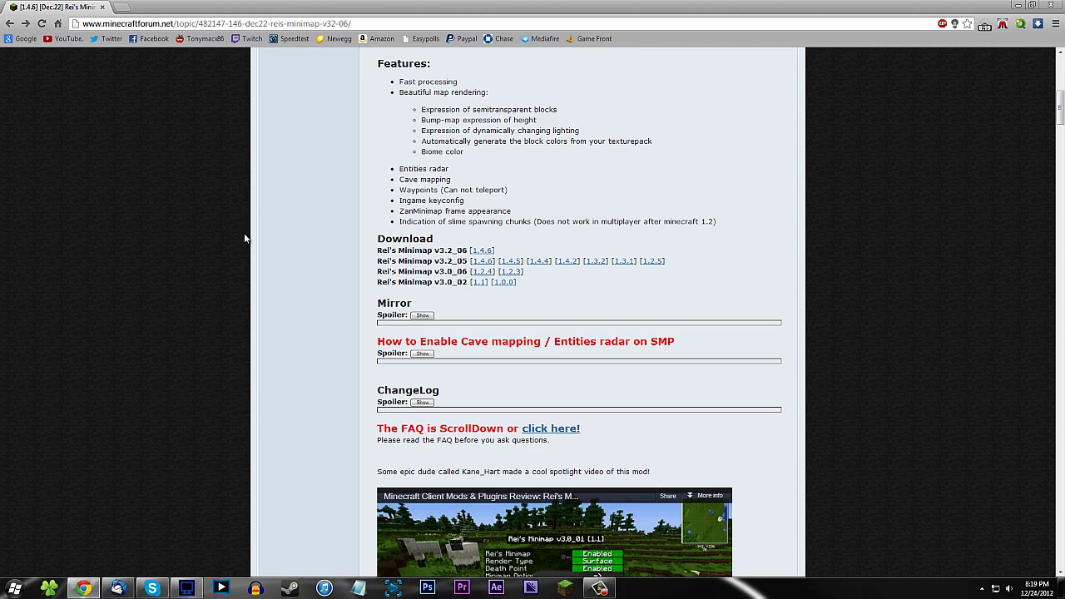
Scroll the download page and briefly highlight the Rei's Minimap v3.2_06 download line
scroll(245, 234, "up", 6)
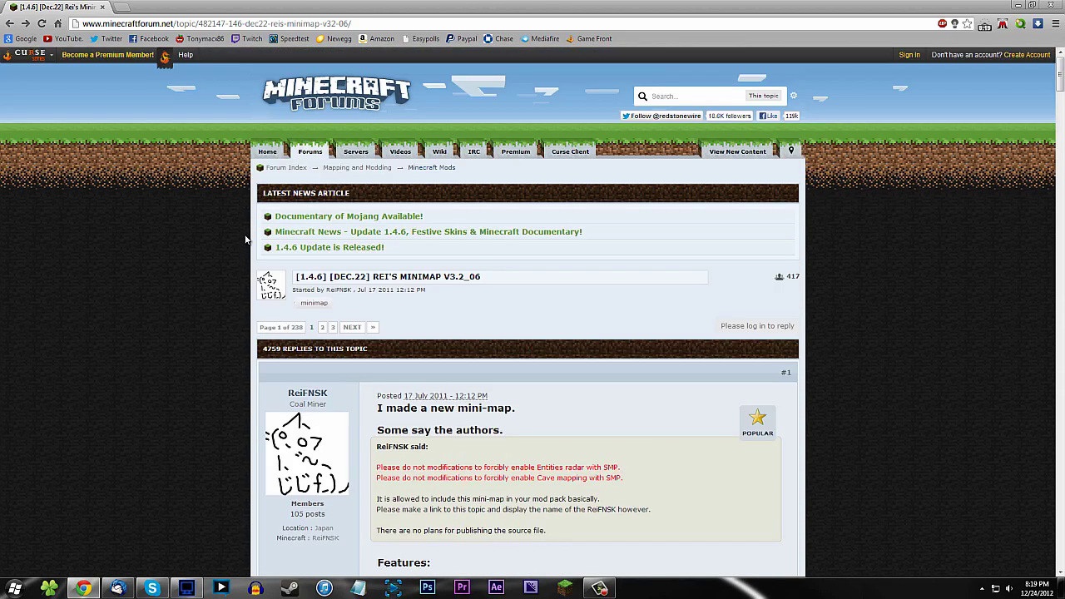
scroll(245, 239, "down", 6)
scroll(245, 239, "up", 6)
scroll(307, 280, "down", 1)
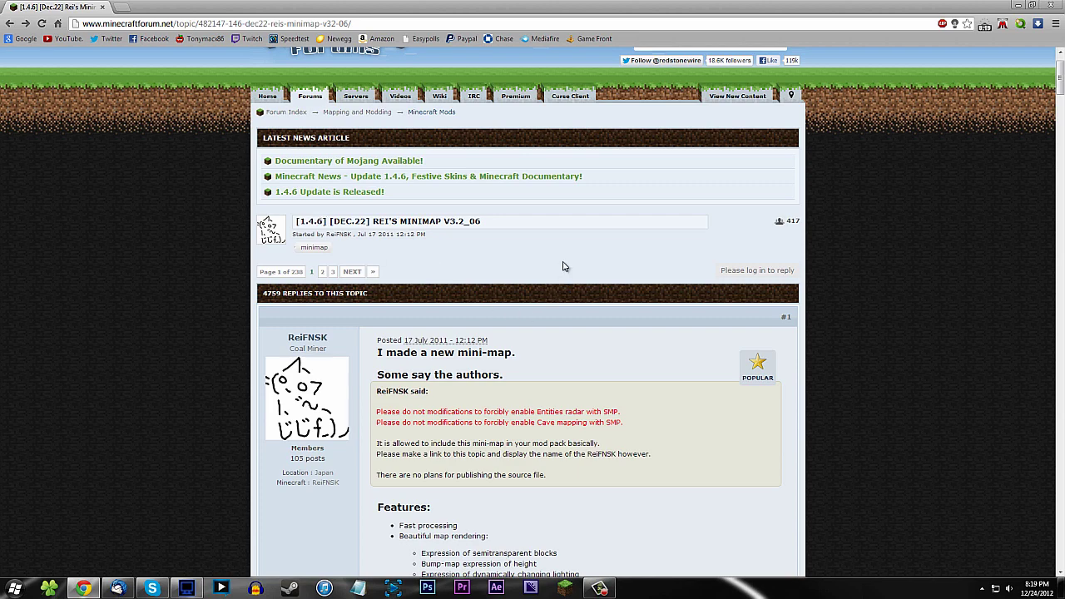
scroll(547, 321, "down", 3)
scroll(547, 321, "up", 4)
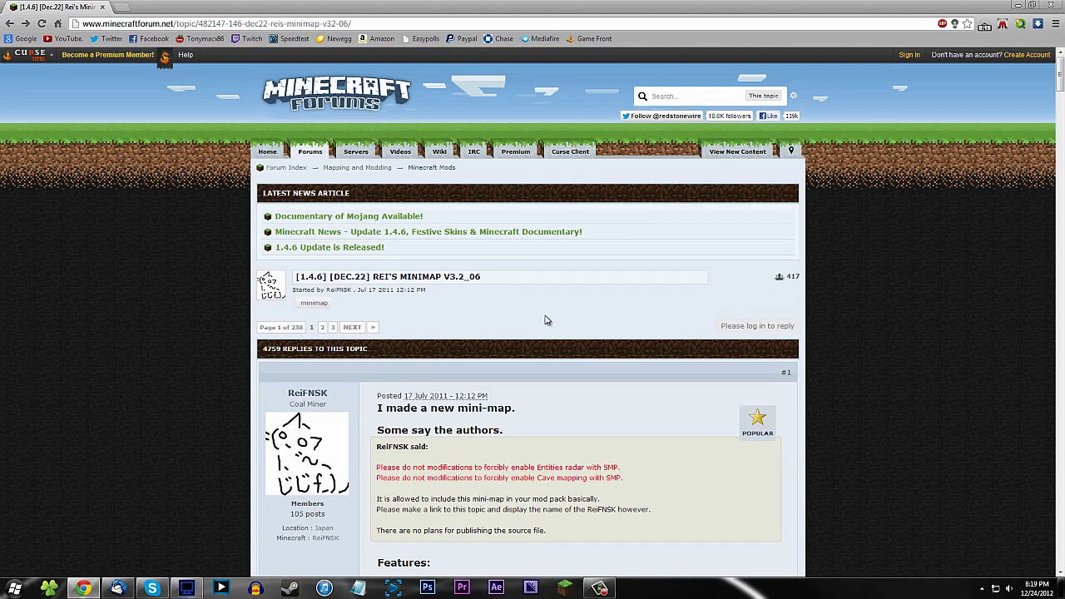
scroll(547, 322, "down", 4)
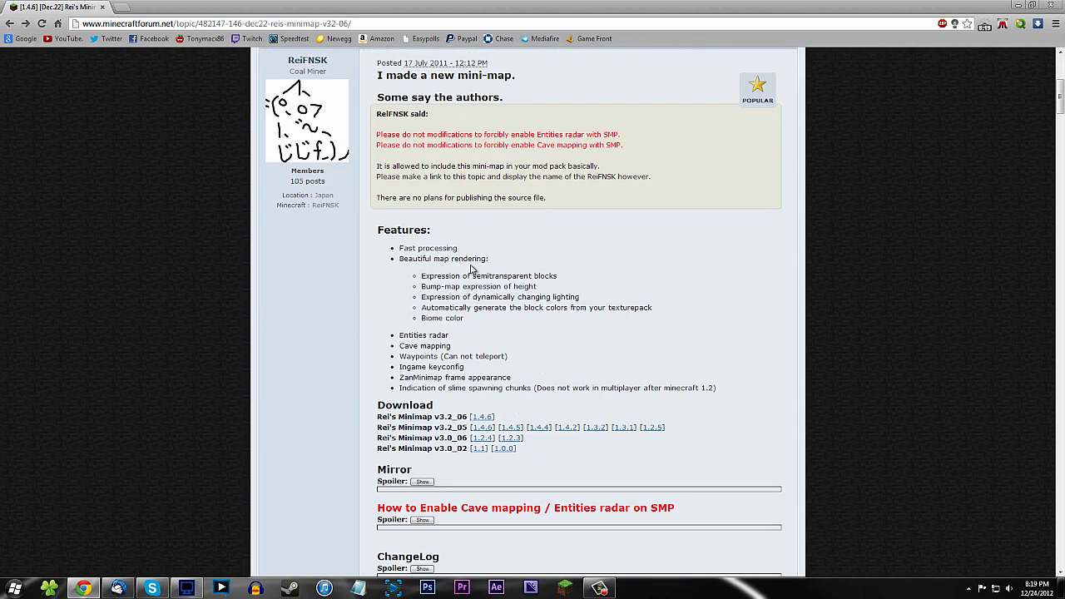
scroll(242, 55, "up", 3)
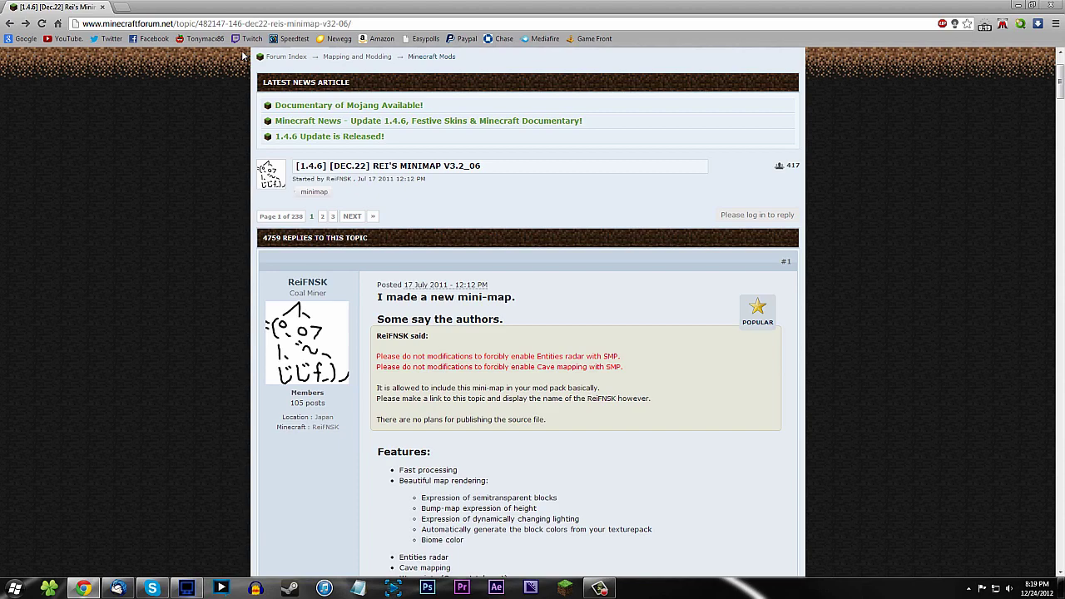
scroll(242, 55, "up", 2)
scroll(456, 333, "down", 4)
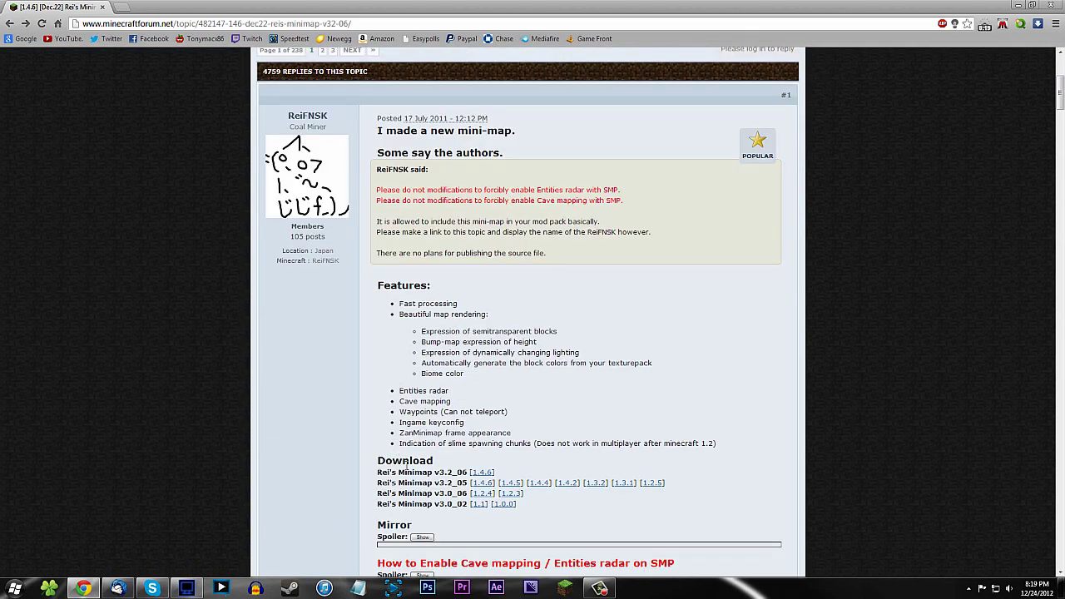
left_click_drag(377, 471, 487, 468)
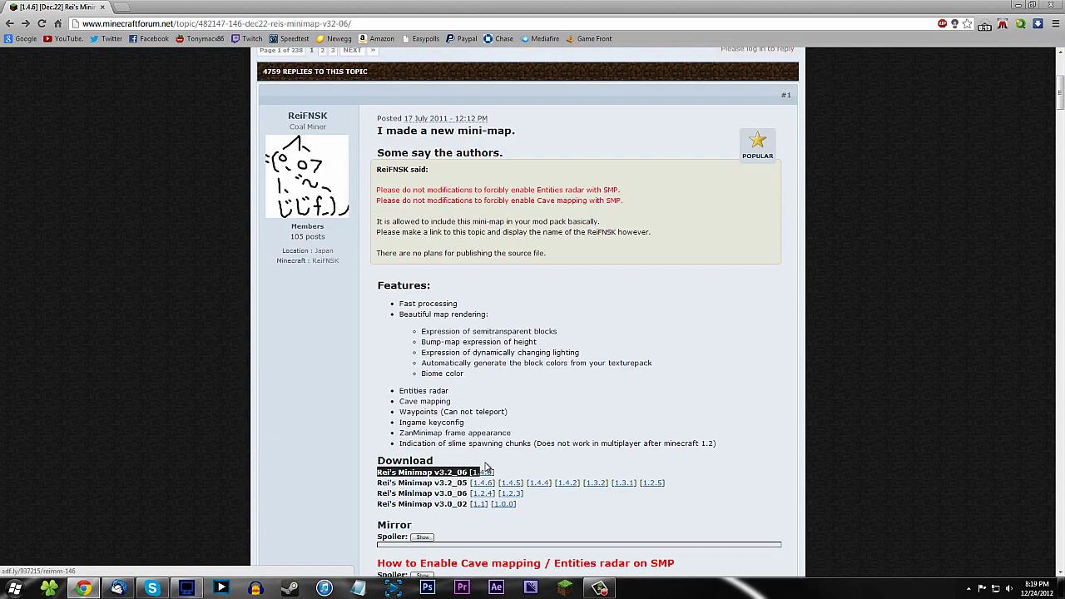
left_click(509, 463)
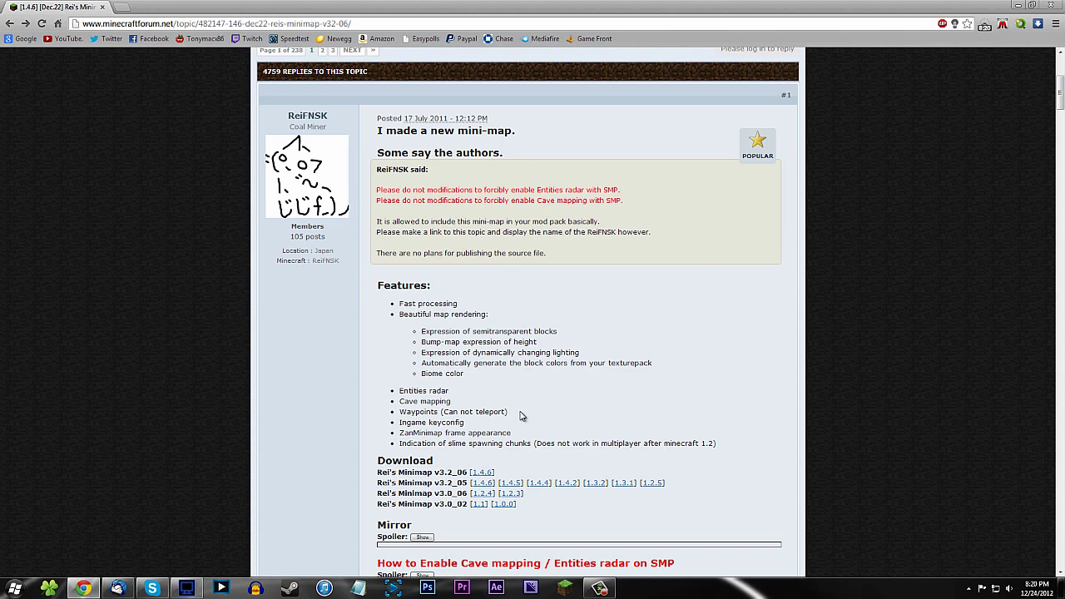
Minimize Chrome and show the Downloads folder with the minimap zip in Explorer
left_click(1019, 7)
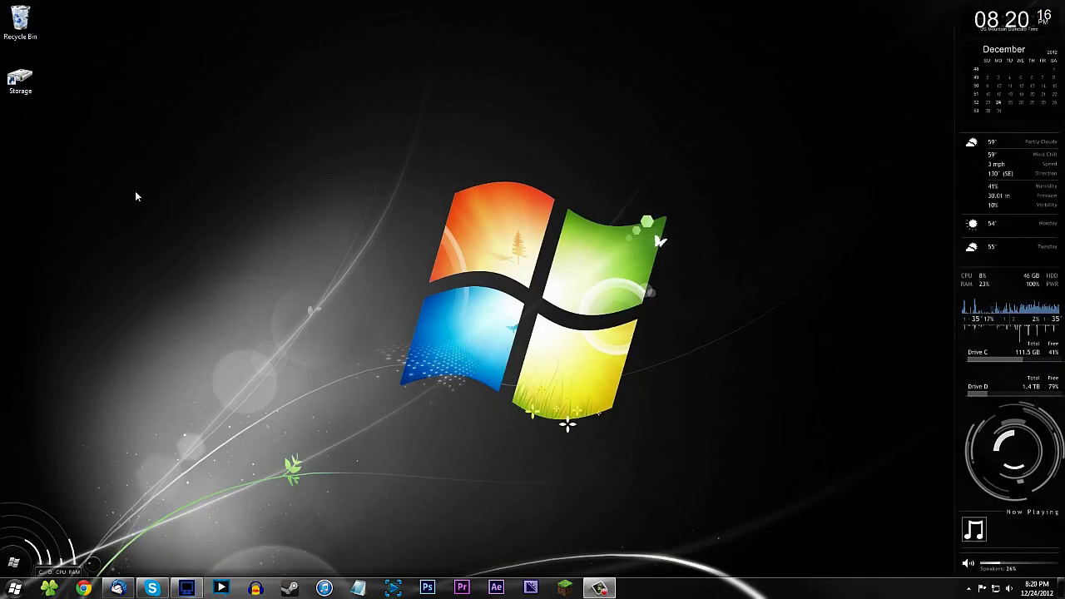
left_click(53, 589)
left_click(285, 306)
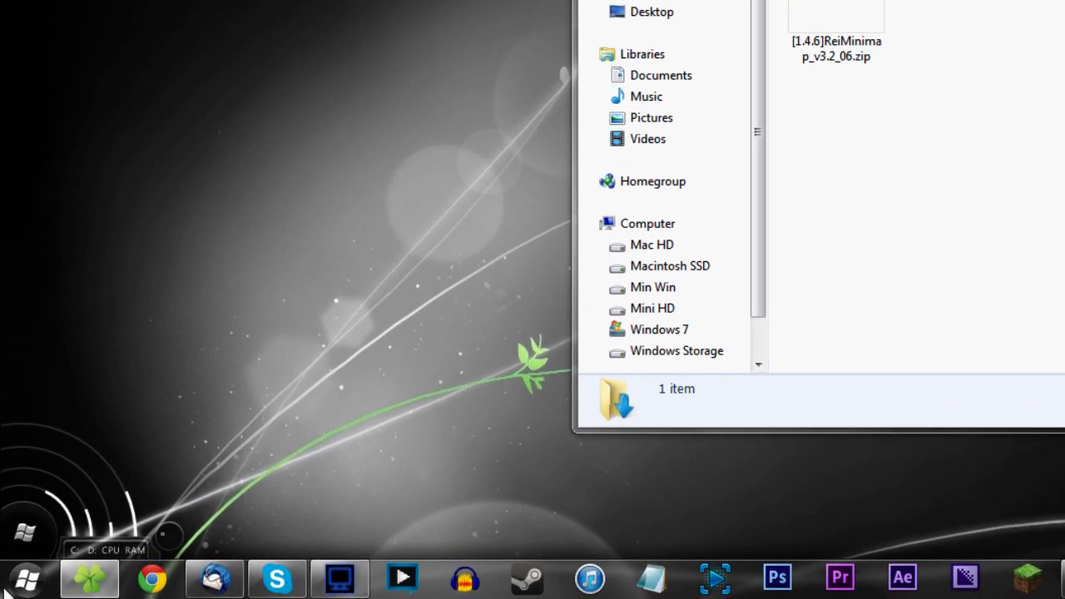
Open the Roaming app-data folder by searching %appdata% from the Start menu
left_click(26, 583)
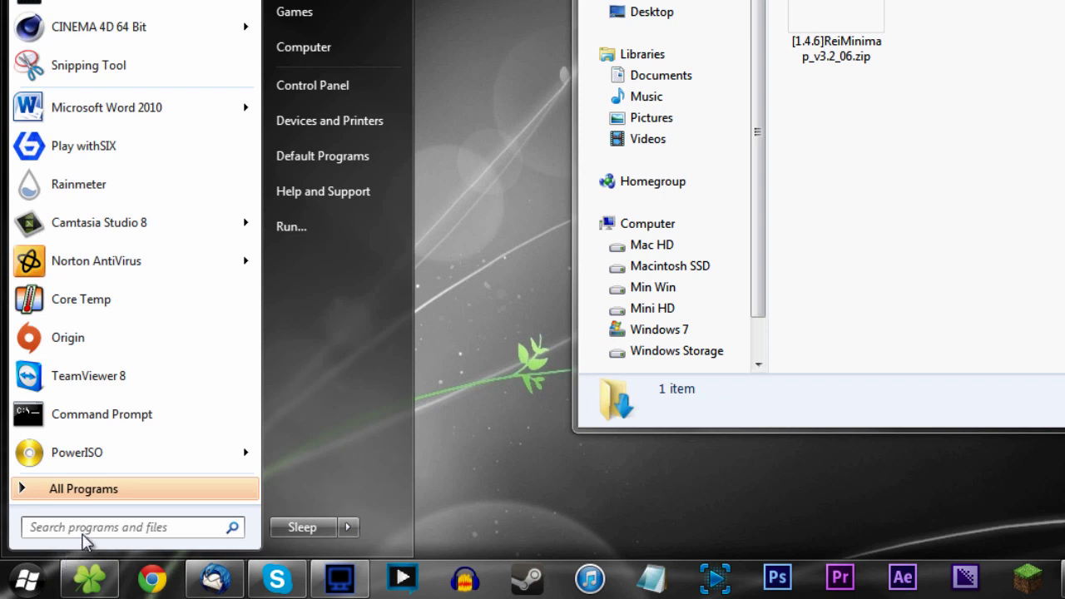
type("%")
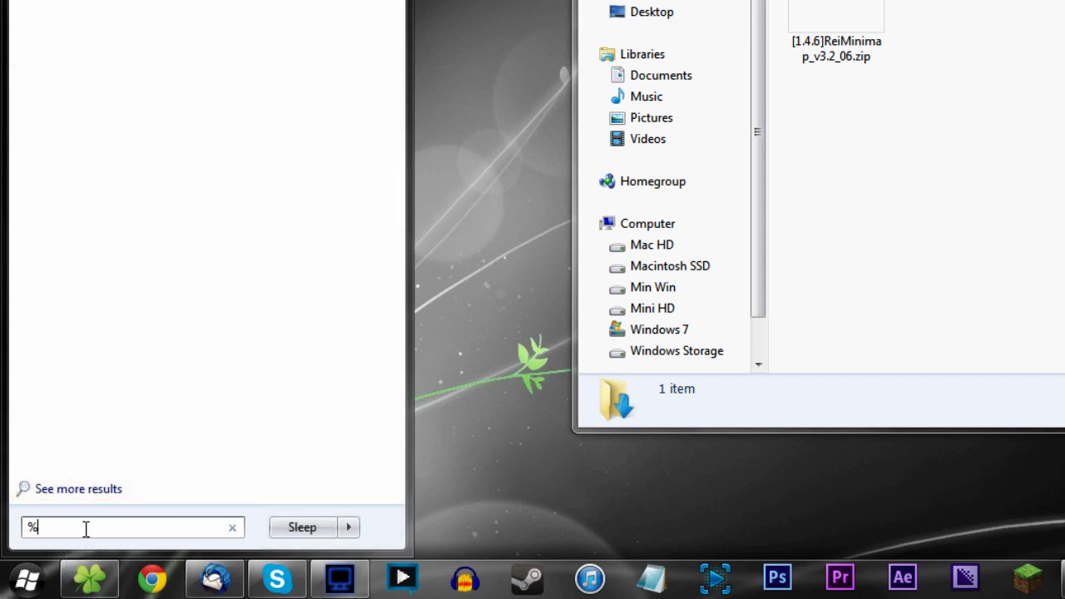
type("appdata")
type("%")
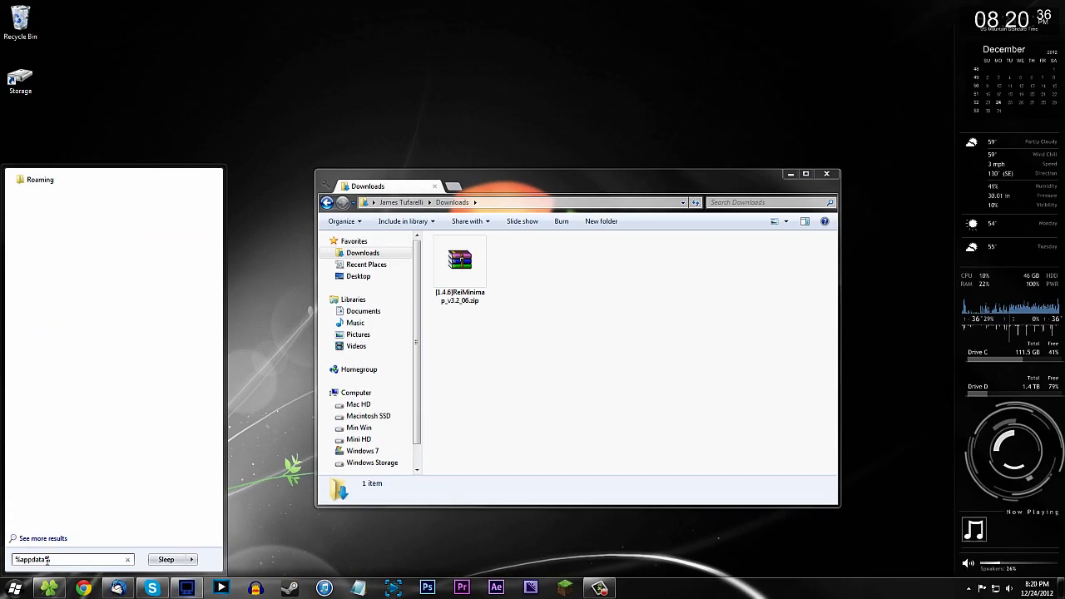
key("Return")
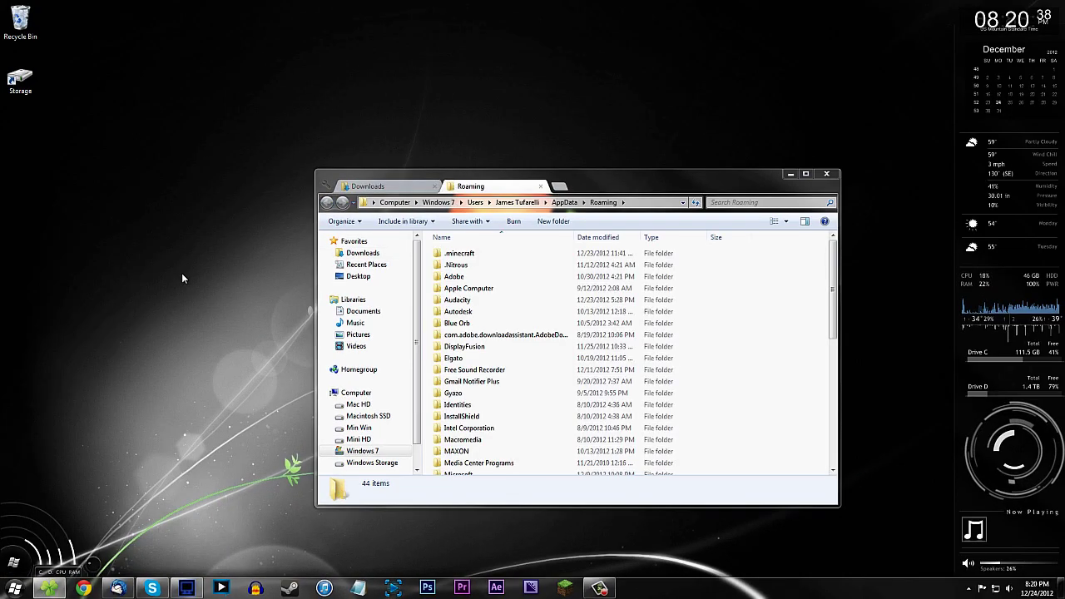
Move Roaming into its own window and paste a copy of .minecraft onto the desktop
mouse_move(470, 187)
left_mouse_down()
mouse_move(481, 231)
mouse_move(599, 212)
mouse_move(422, 202)
left_mouse_up()
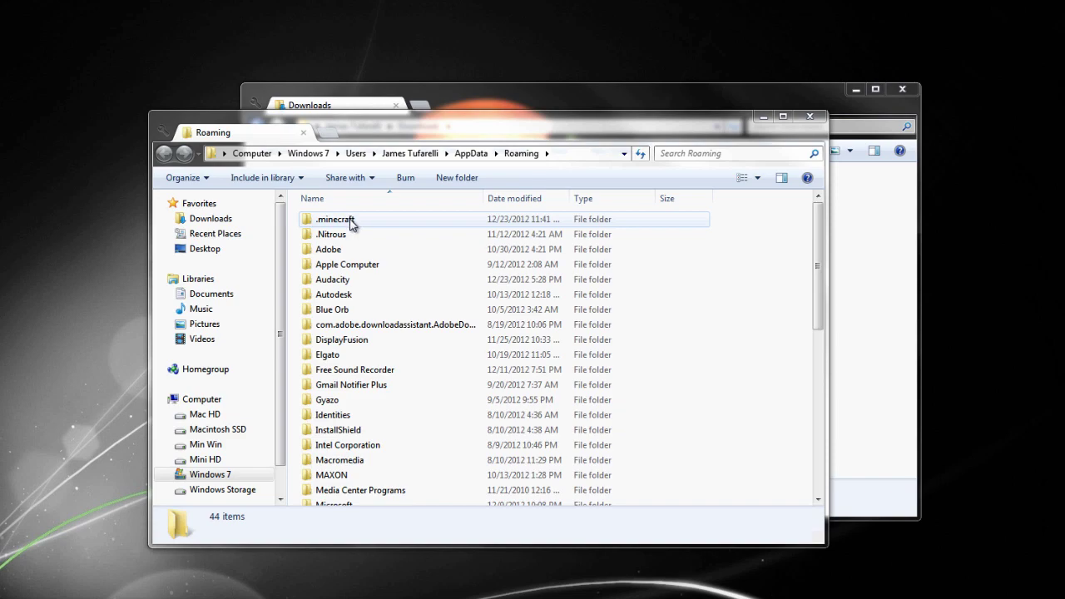
right_click(351, 222)
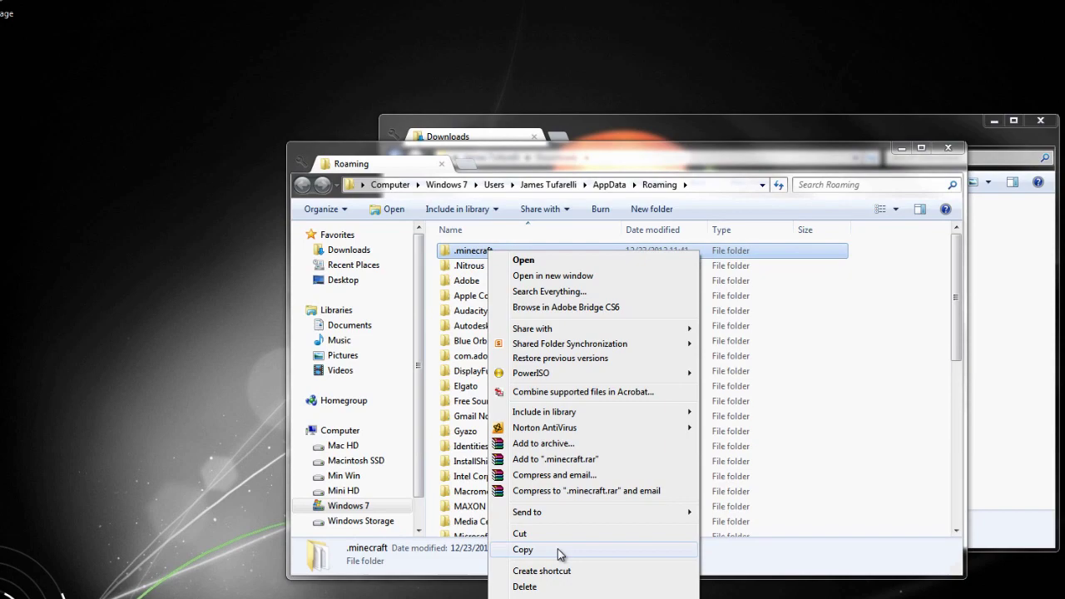
left_click(477, 533)
right_click(24, 46)
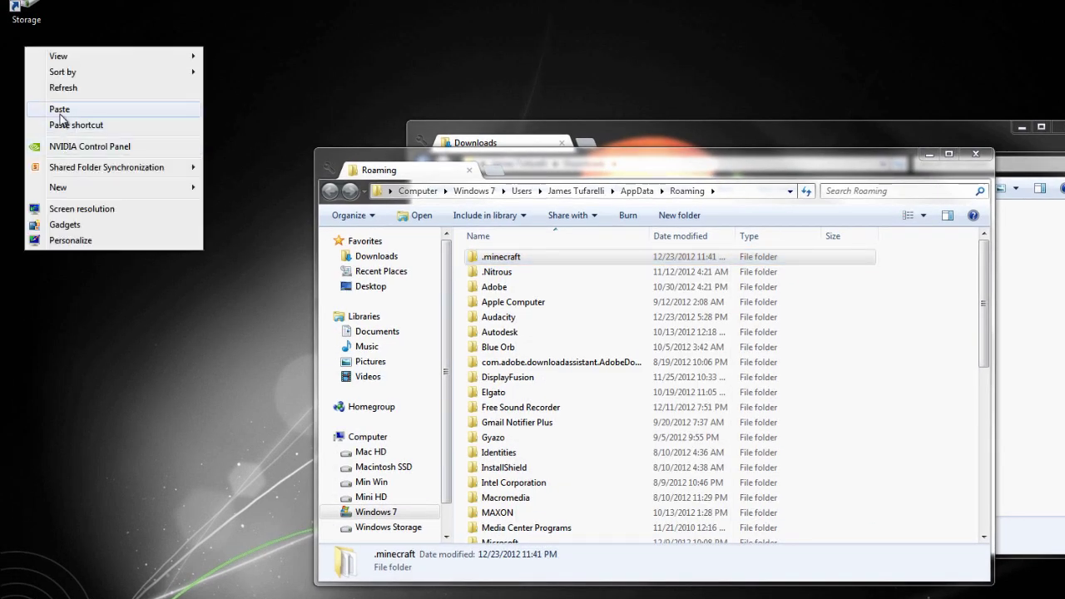
left_click(54, 107)
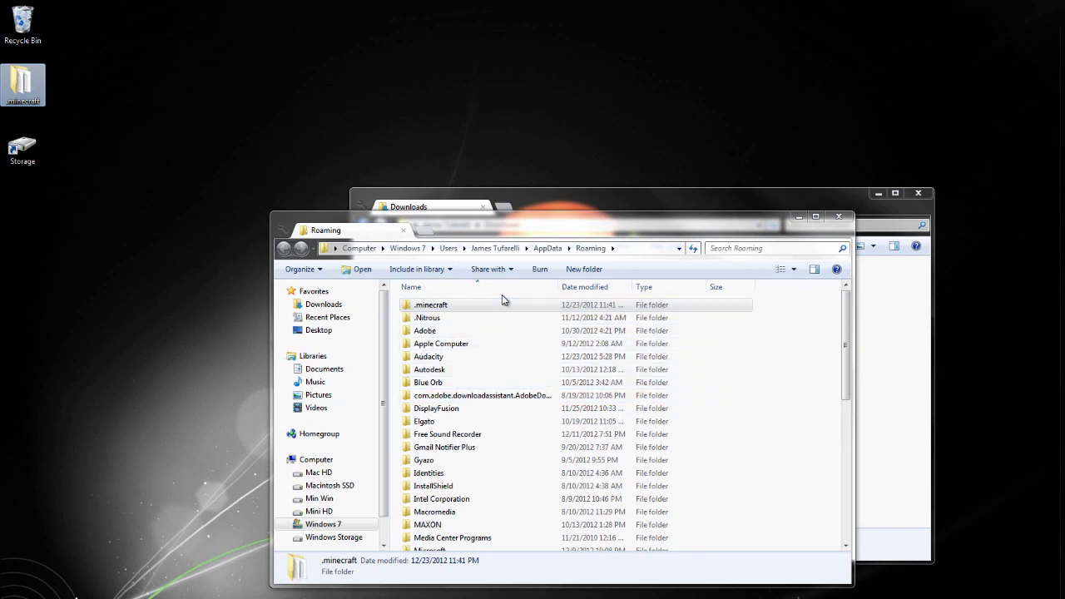
Arrange the .minecraft backup into the desktop's left icon column
left_click(58, 85)
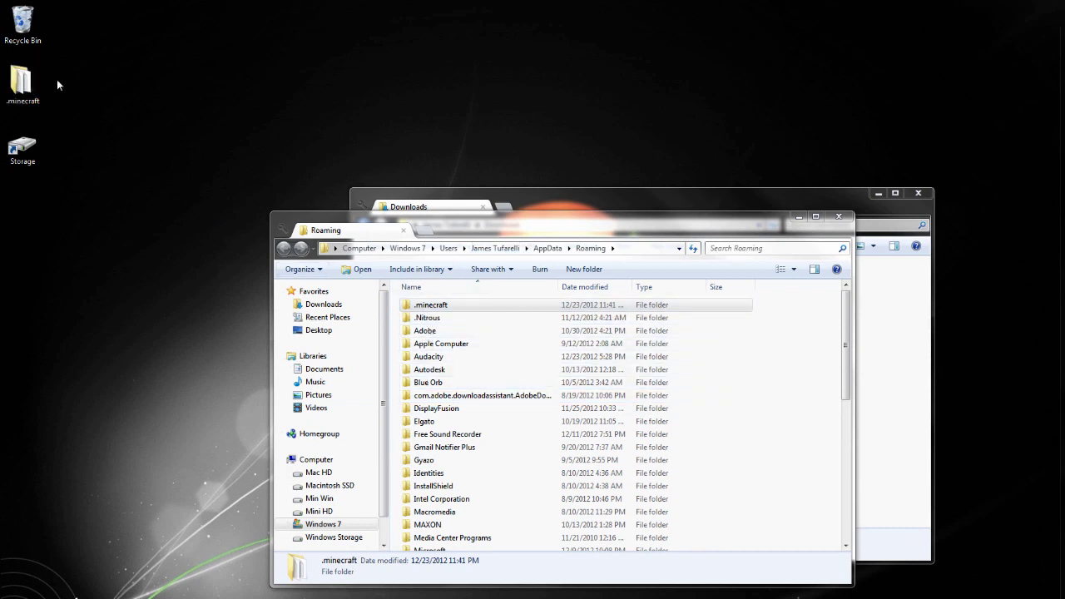
mouse_move(22, 84)
left_mouse_down()
mouse_move(612, 341)
mouse_move(20, 144)
mouse_move(72, 218)
mouse_move(70, 208)
left_mouse_up()
left_click_drag(23, 145, 22, 83)
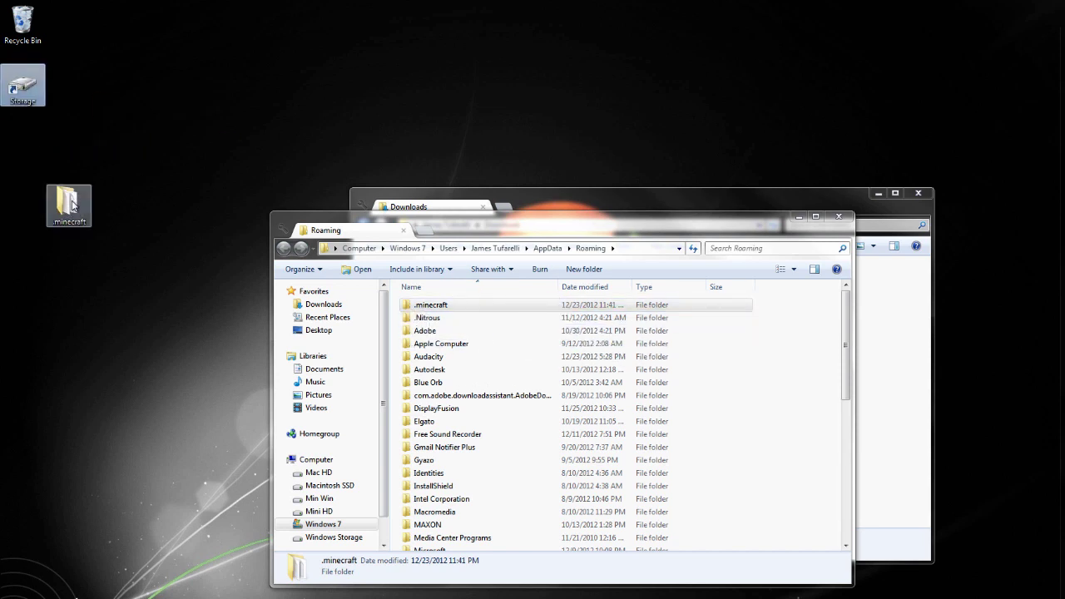
left_click_drag(72, 205, 20, 144)
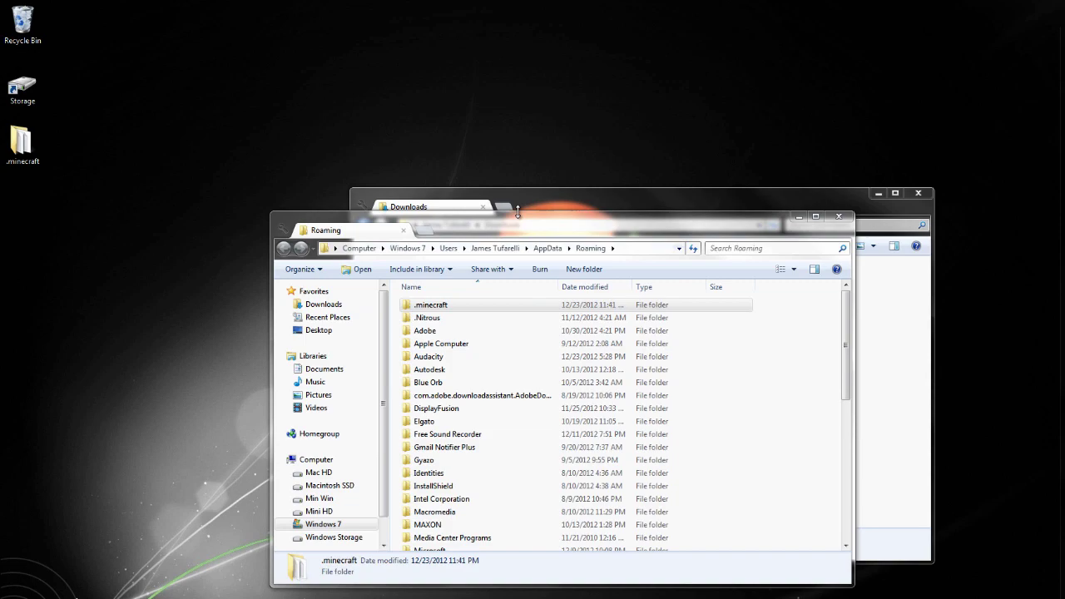
left_click(449, 308)
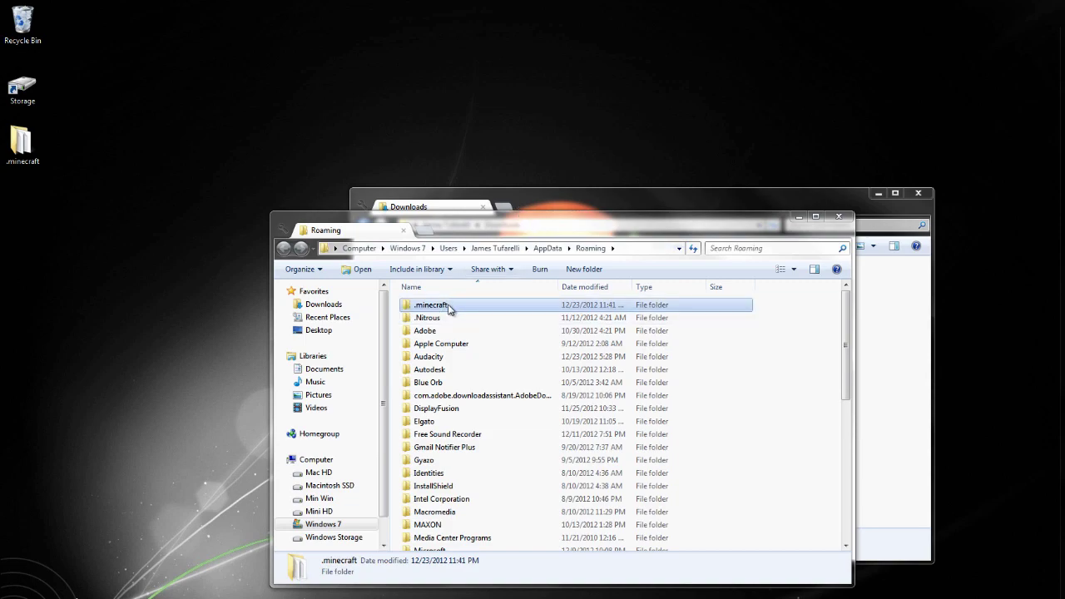
double_click(449, 309)
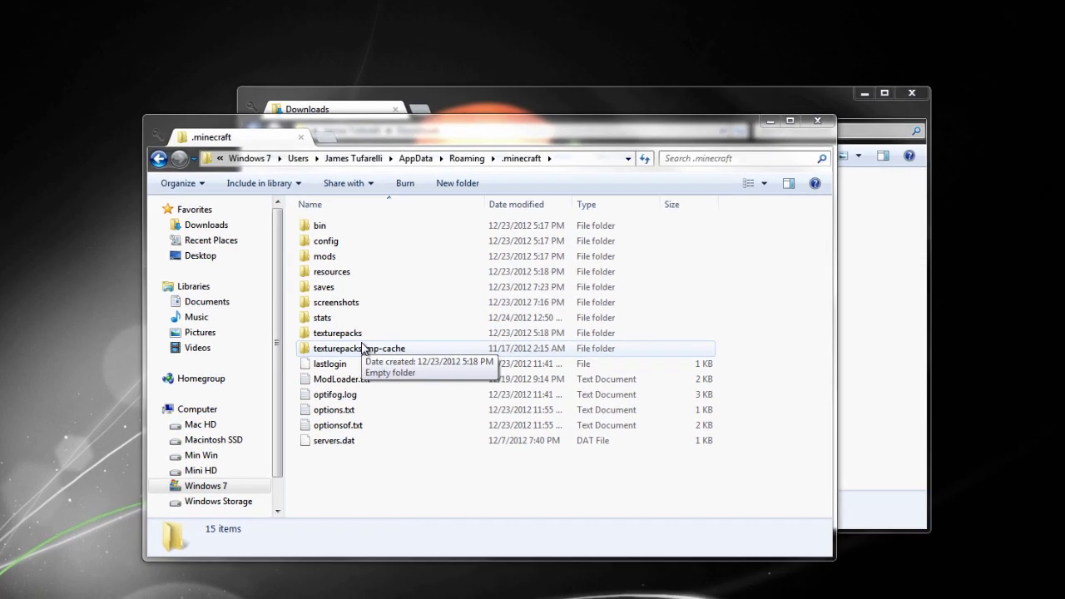
mouse_move(361, 321)
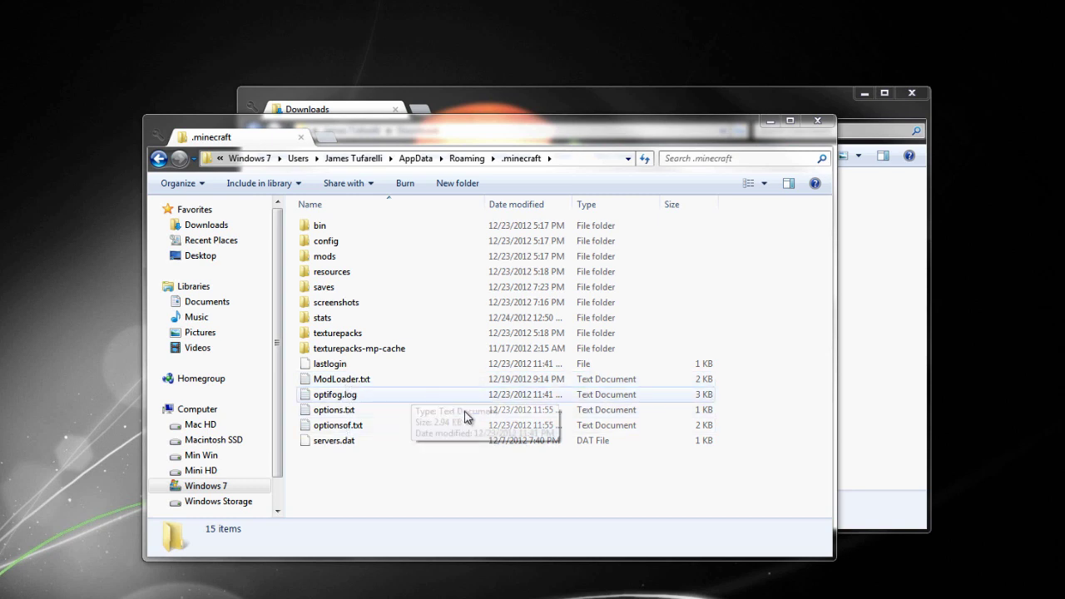
left_click(158, 158)
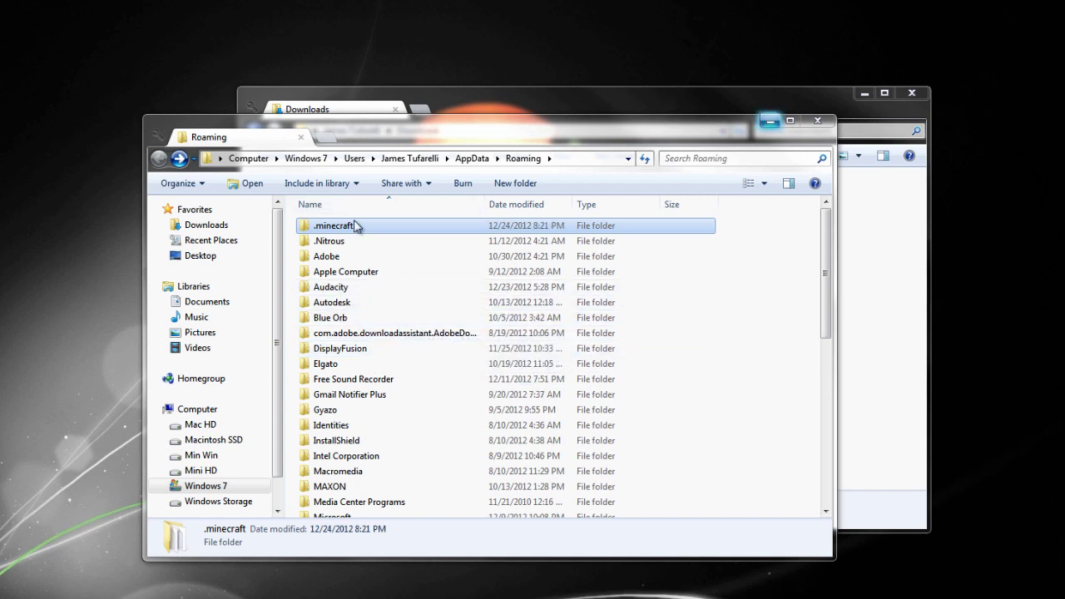
In .minecraft, delete the four files from ModLoader.txt through optionsof.txt
double_click(356, 226)
left_click(342, 381)
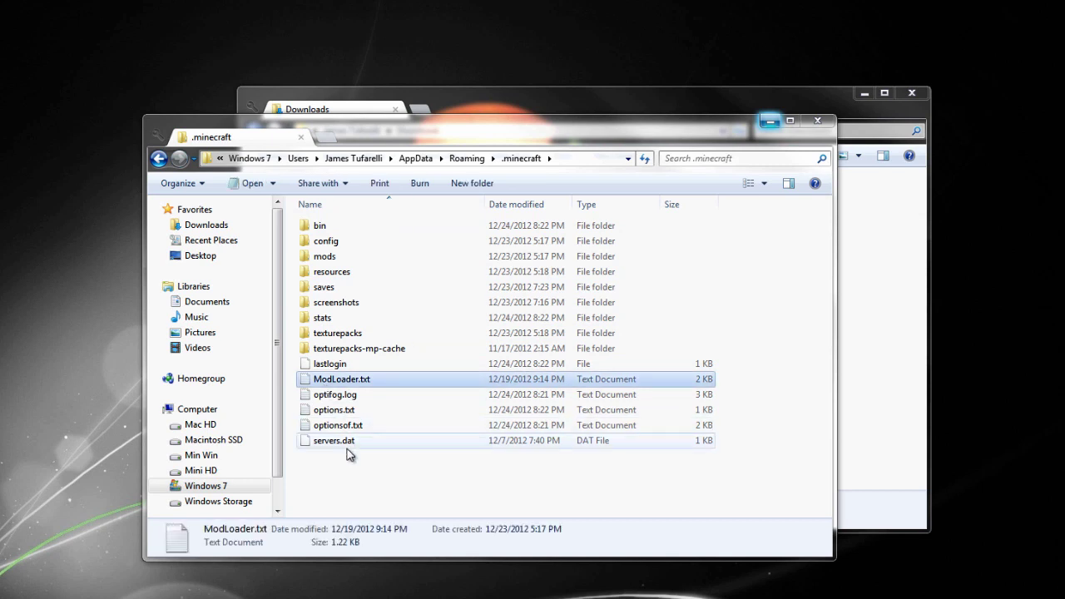
left_click(353, 426, "shift")
key("Delete")
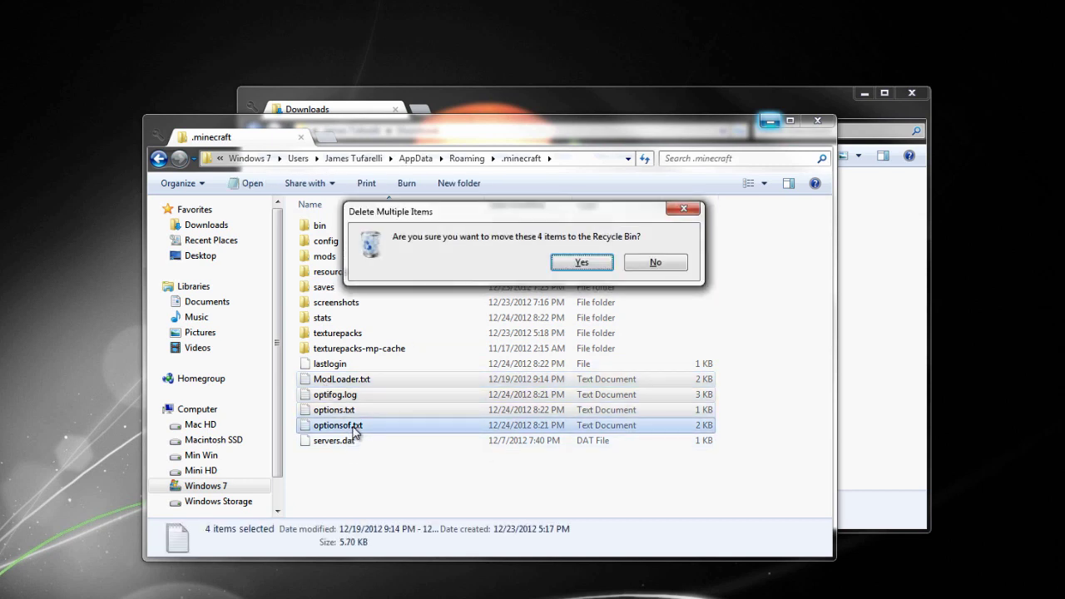
key("Return")
Open the bin folder containing minecraft.jar
double_click(345, 228)
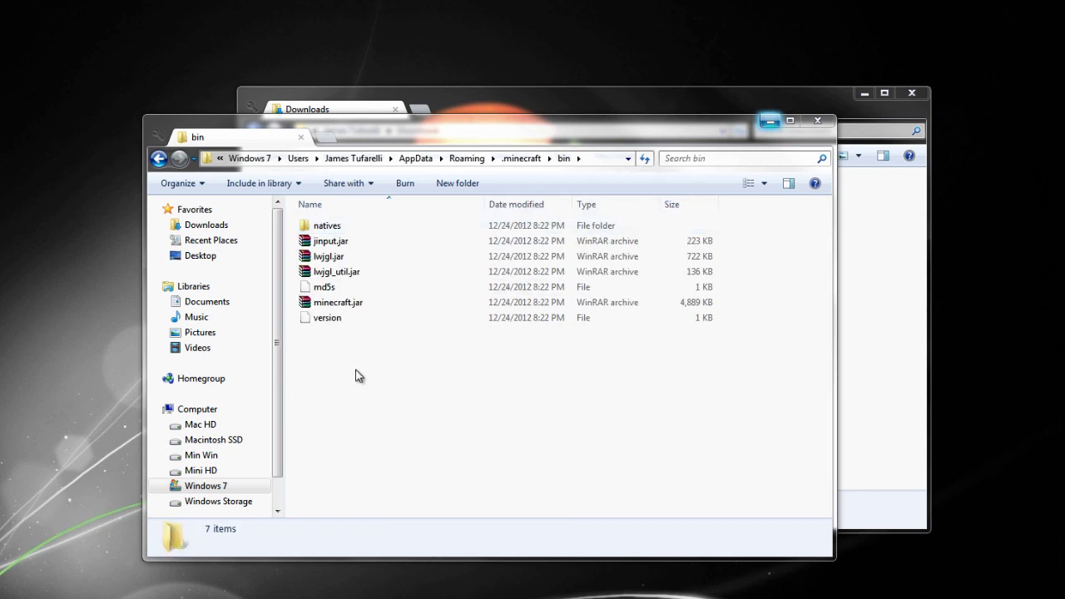
left_click(159, 158)
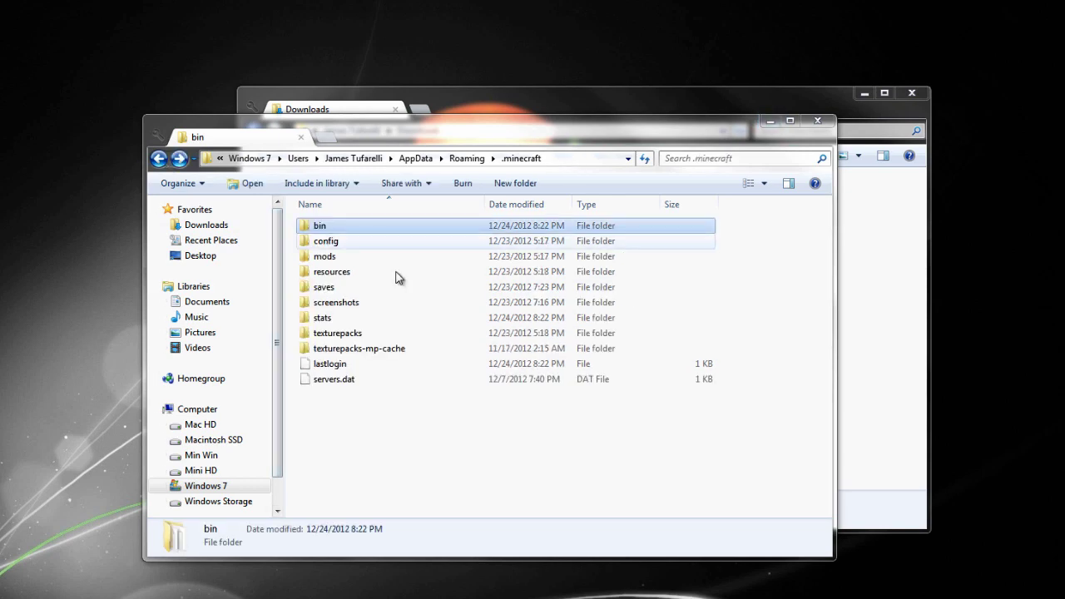
double_click(345, 228)
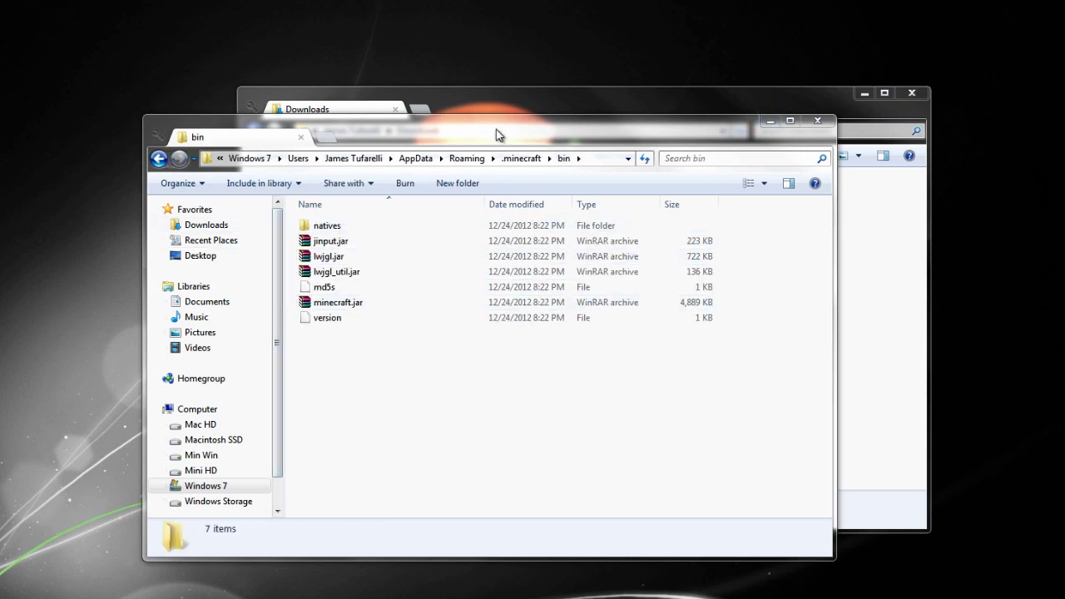
Place the Downloads window beside bin and select the ReiMinimap zip
mouse_move(512, 103)
left_mouse_down()
mouse_move(631, 106)
mouse_move(720, 130)
left_mouse_up()
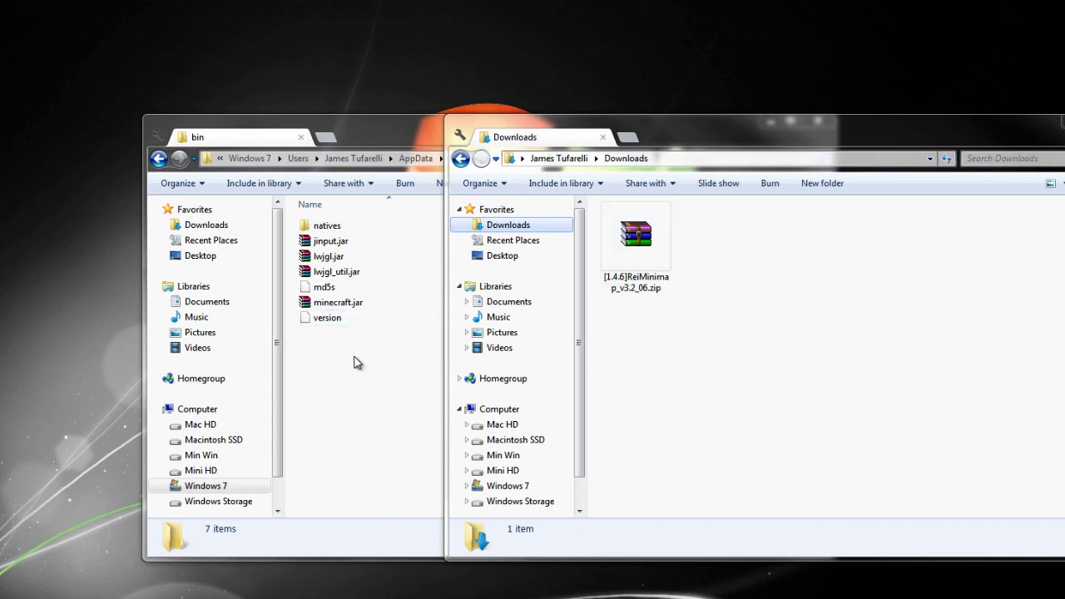
left_click_drag(774, 291, 595, 200)
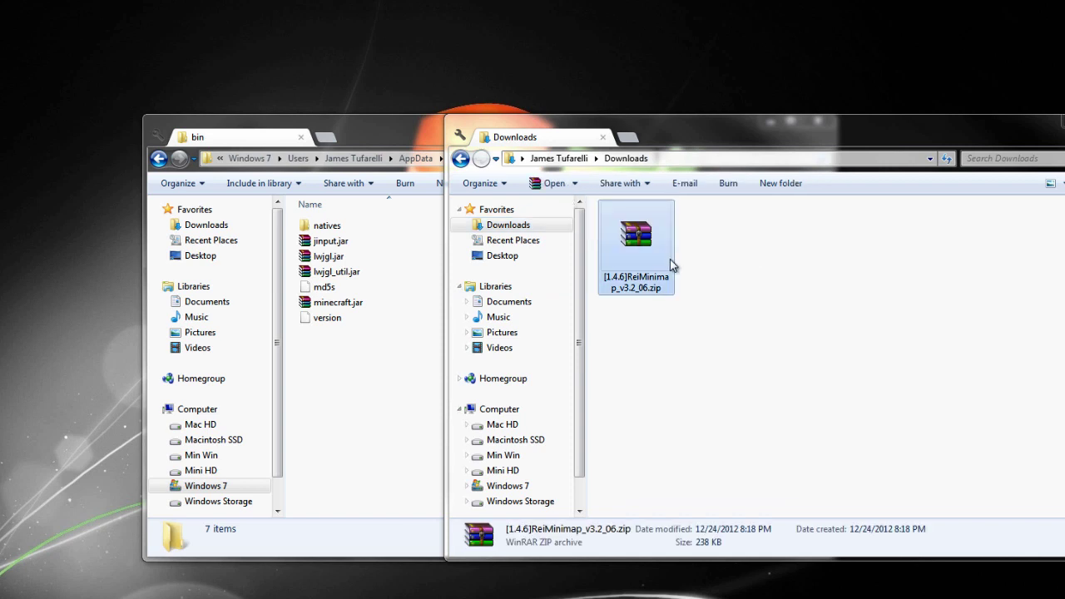
left_click_drag(733, 257, 641, 238)
left_click(807, 285)
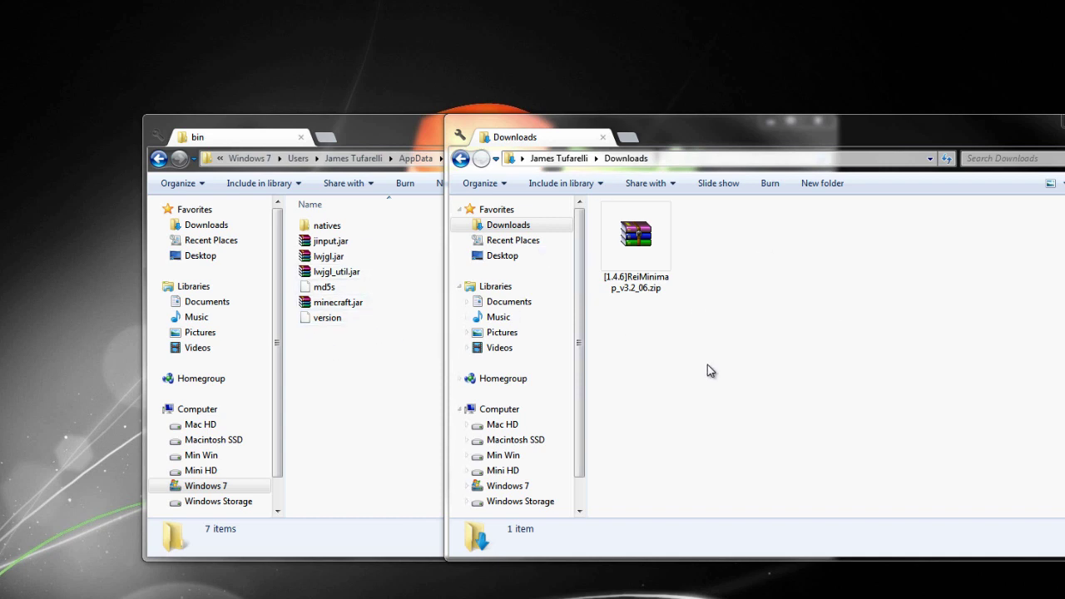
mouse_move(716, 336)
left_mouse_down()
mouse_move(650, 258)
mouse_move(656, 268)
left_mouse_up()
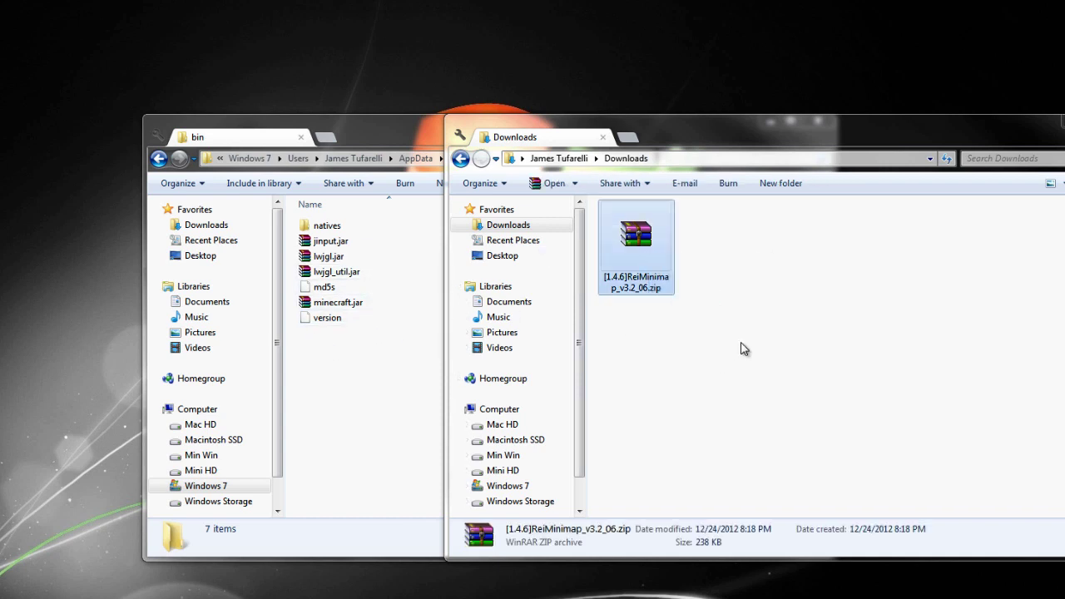
Open the ReiMinimap zip with WinRAR and move its window higher up
left_click(744, 349)
right_click(658, 254)
mouse_move(818, 323)
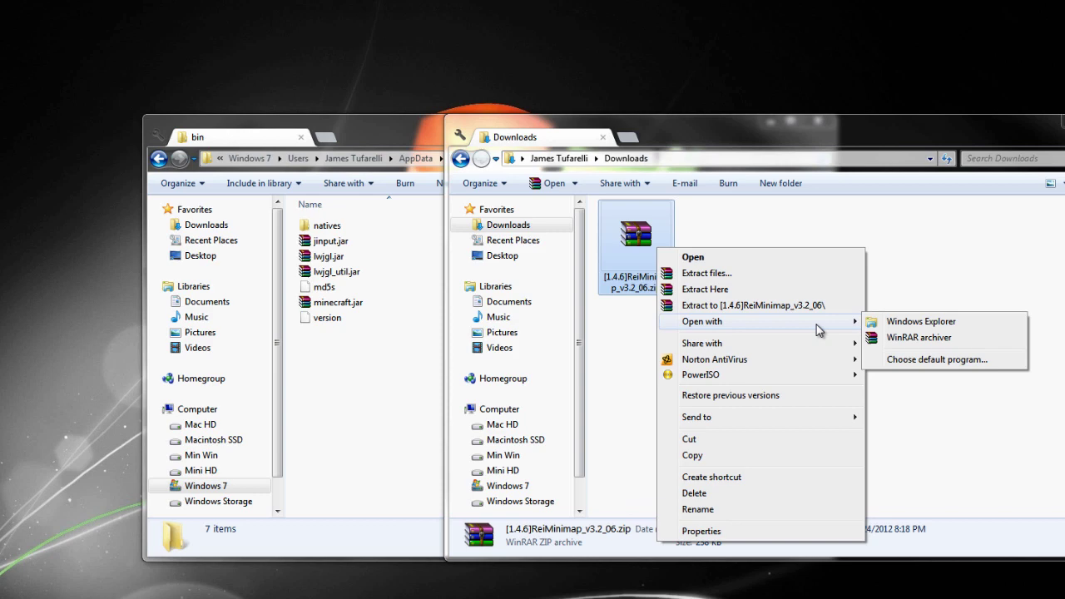
left_click(889, 340)
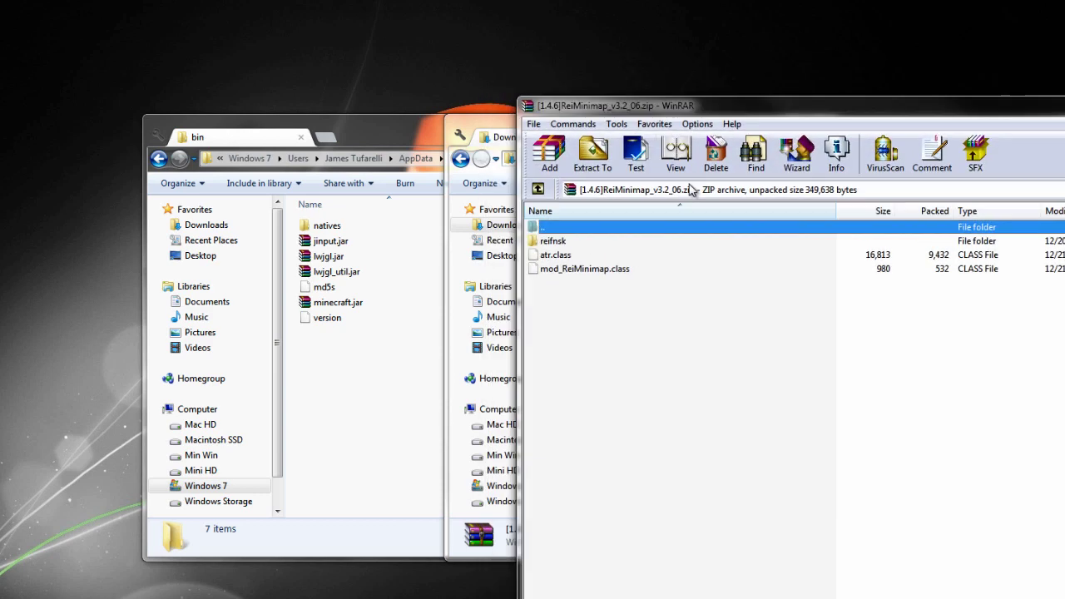
left_click(666, 239)
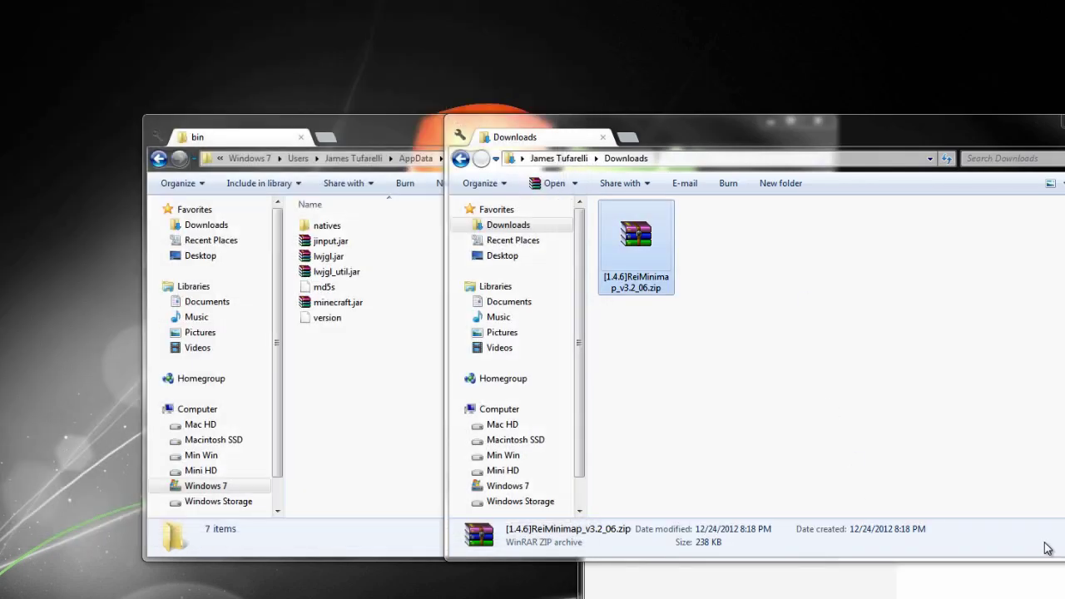
left_click(1029, 574)
left_click_drag(741, 348, 736, 233)
Open minecraft.jar with the WinRAR archiver
left_click(351, 310)
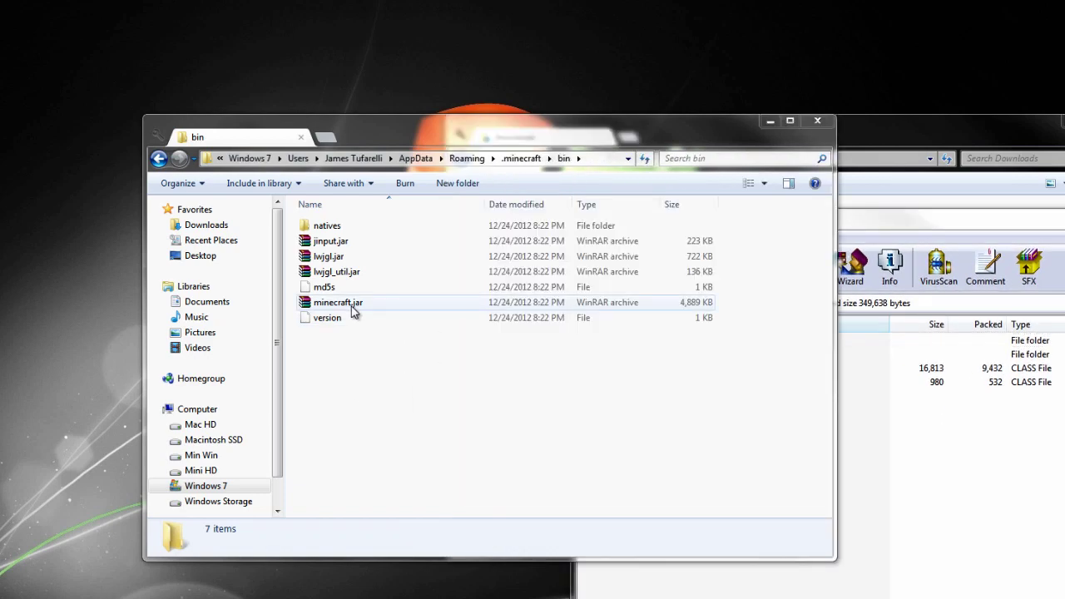
right_click(352, 310)
mouse_move(399, 400)
left_click(574, 416)
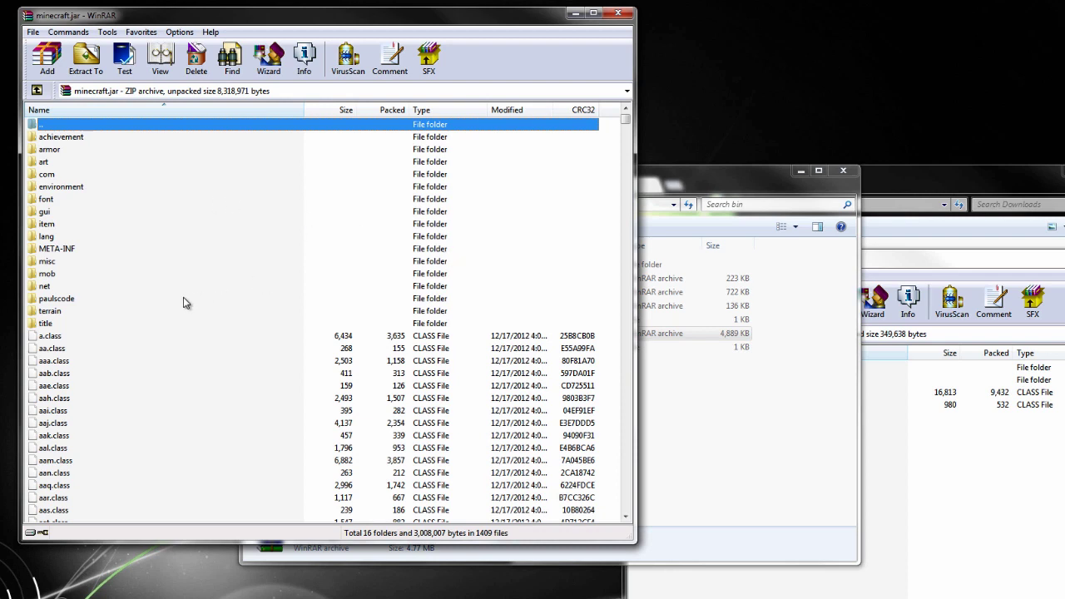
Delete the META-INF folder from minecraft.jar and reposition its window
left_click(37, 251)
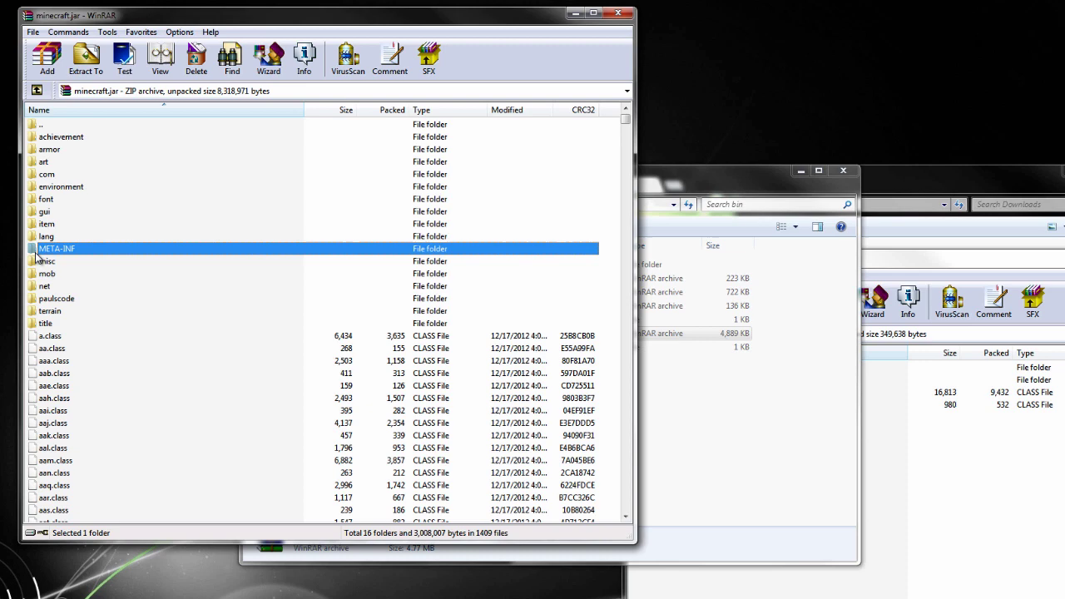
left_click(196, 60)
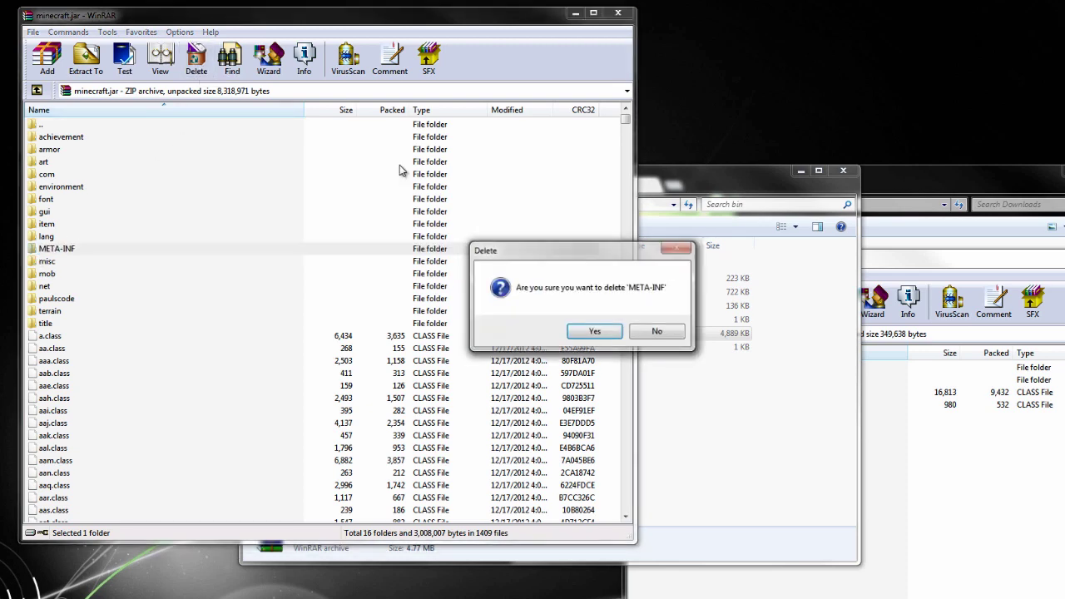
left_click(599, 331)
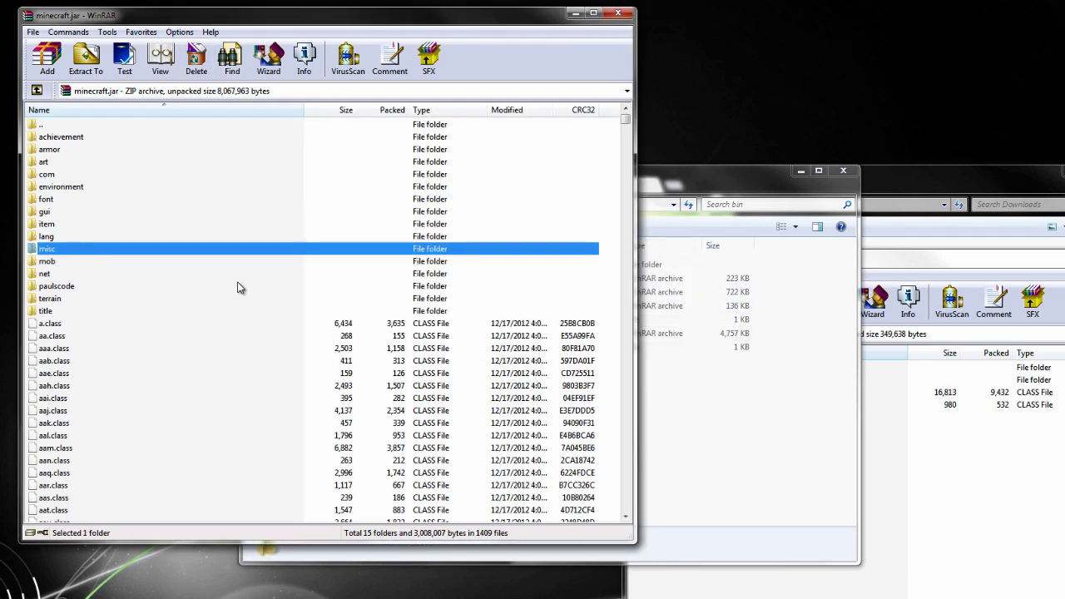
mouse_move(53, 8)
left_mouse_down()
mouse_move(404, 61)
mouse_move(44, 28)
left_mouse_up()
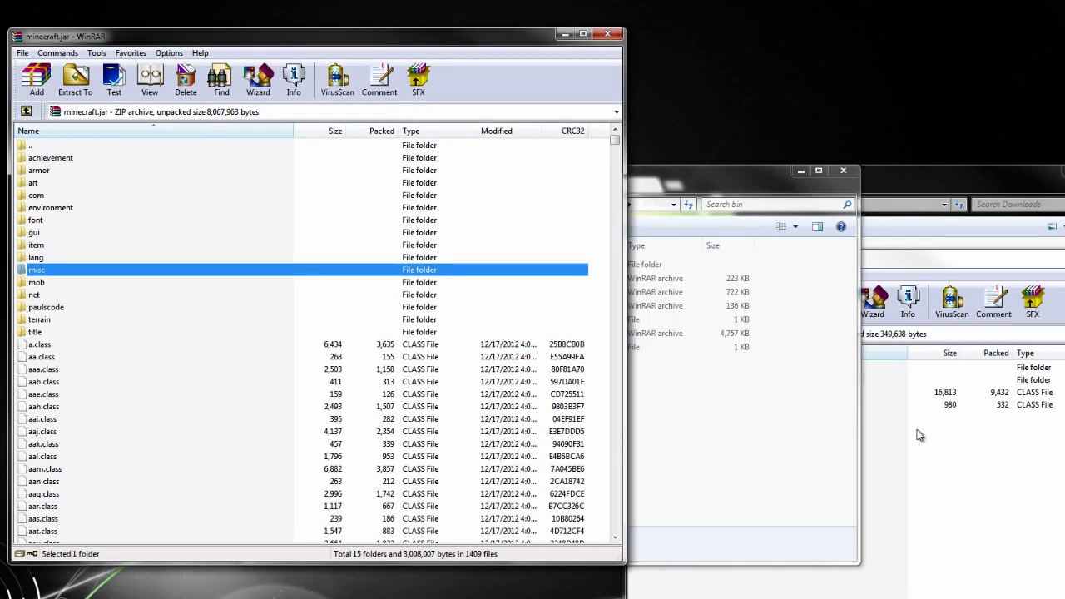
Drag reifnsk, atr.class and mod_ReiMinimap.class into minecraft.jar, confirming the archive name
left_click(920, 523)
left_click_drag(706, 263, 726, 254)
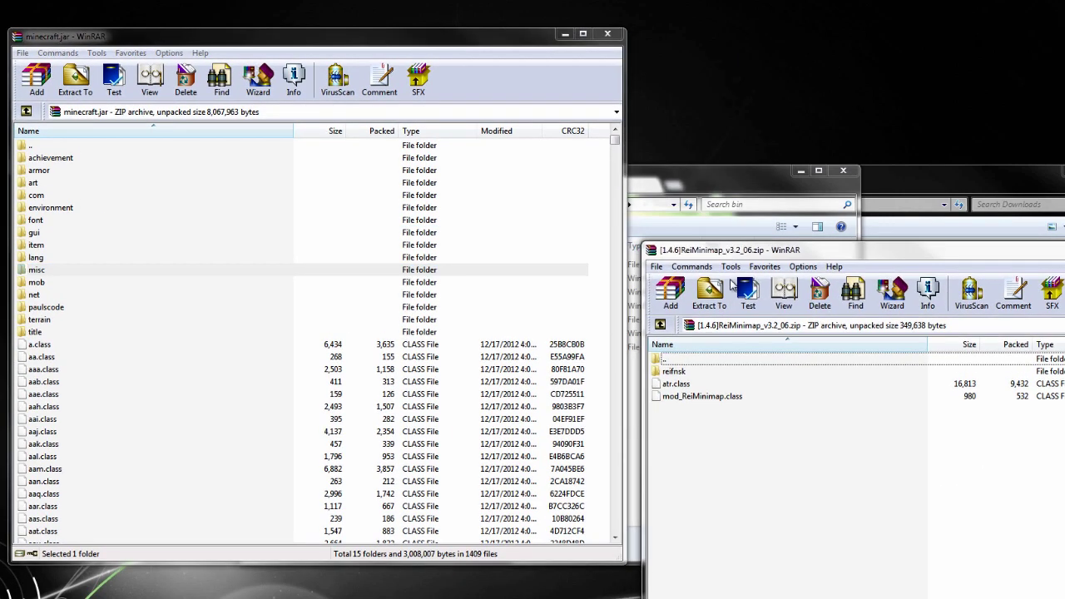
mouse_move(716, 439)
left_mouse_down()
mouse_move(696, 373)
mouse_move(781, 373)
mouse_move(547, 337)
mouse_move(556, 229)
mouse_move(249, 288)
mouse_move(42, 308)
mouse_move(1, 221)
mouse_move(452, 192)
mouse_move(592, 153)
mouse_move(534, 175)
mouse_move(593, 273)
mouse_move(470, 207)
mouse_move(596, 169)
left_mouse_up()
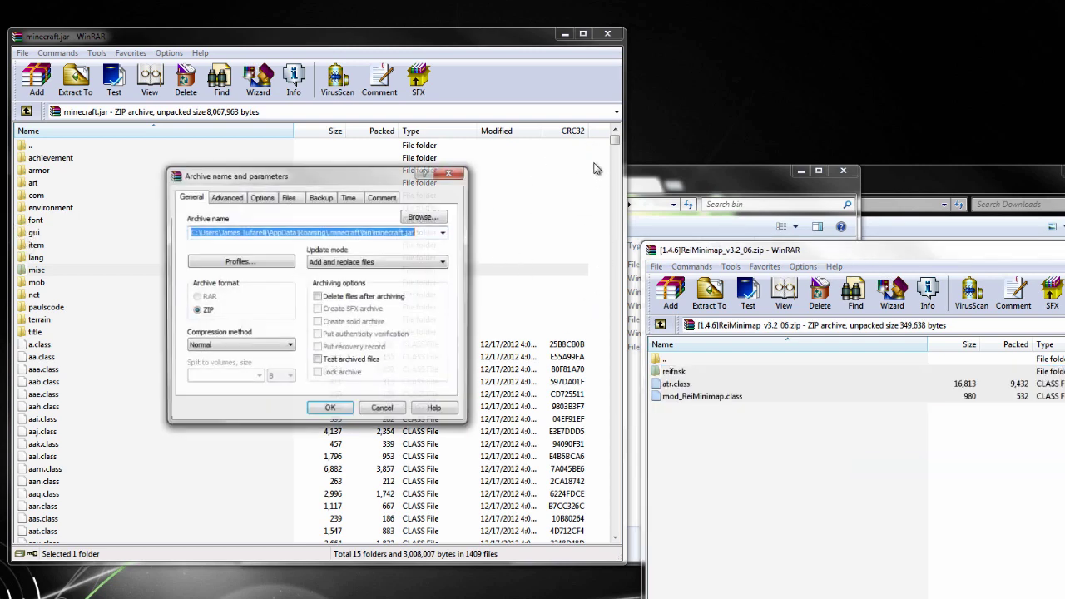
left_click(416, 232)
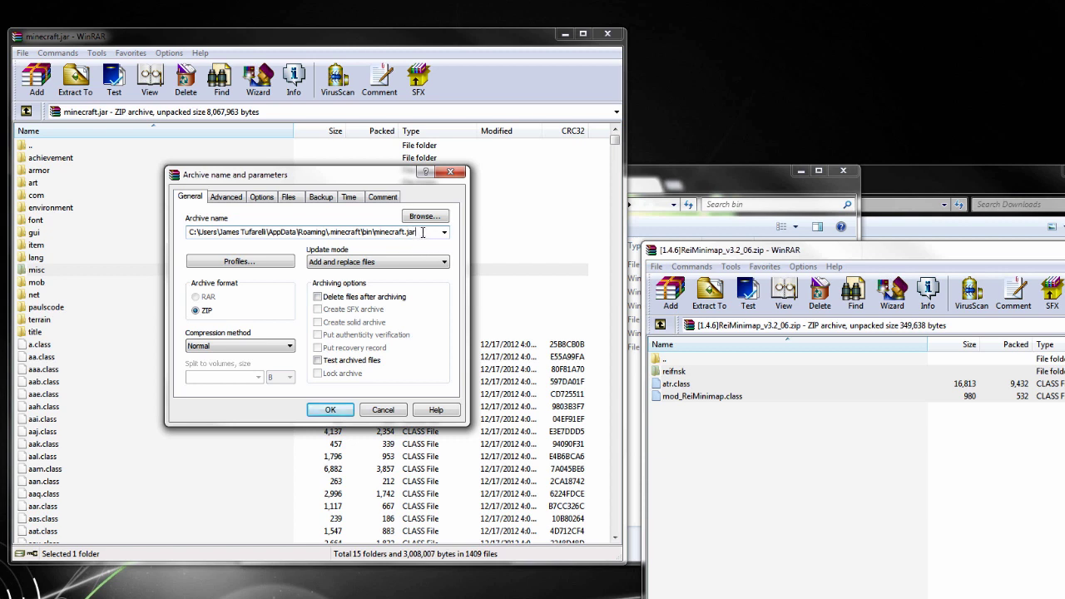
left_click_drag(417, 232, 380, 230)
left_click(340, 411)
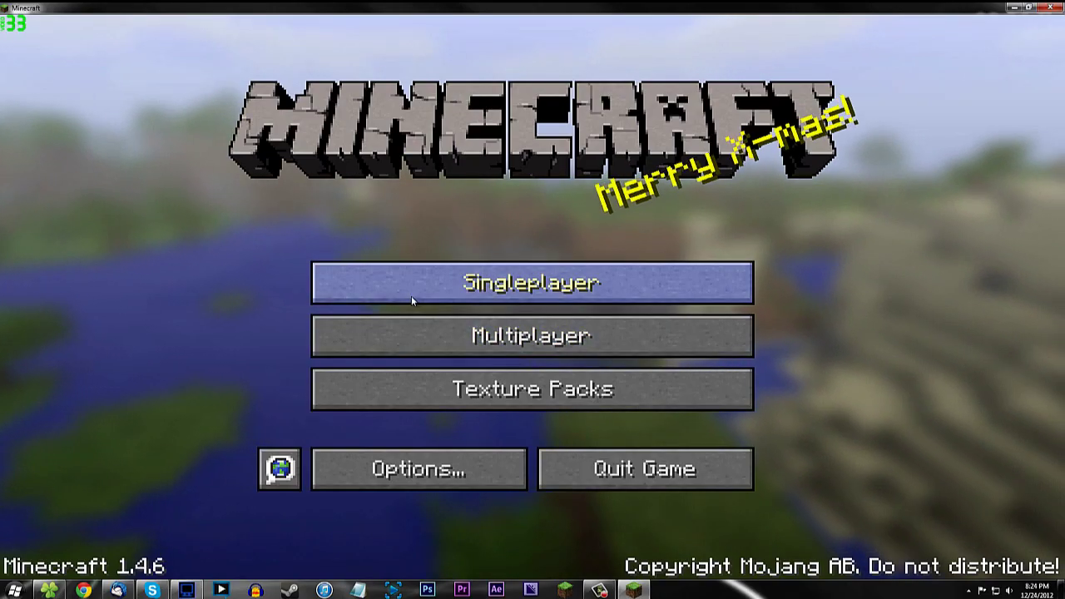
Load the Awesome Survival world from the Singleplayer list
left_click(490, 293)
left_click(490, 294)
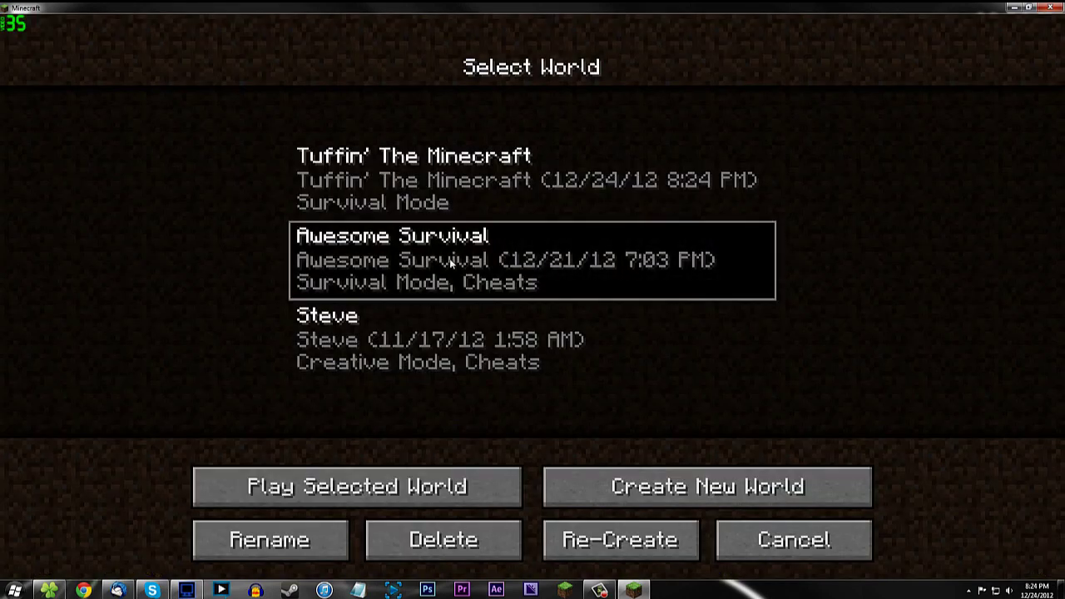
double_click(402, 183)
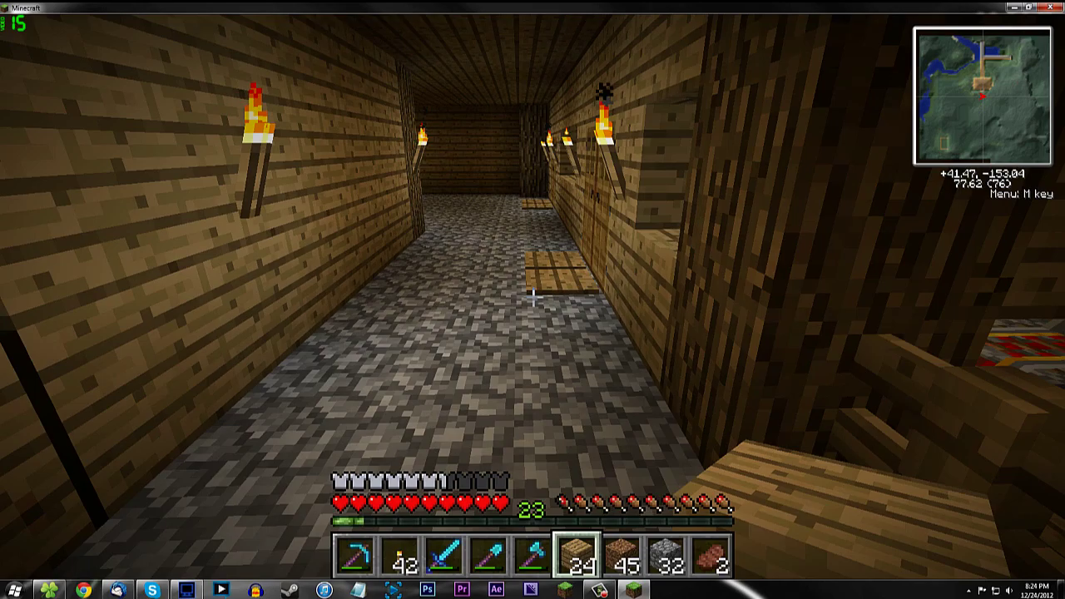
Look around the torch-lit hallway and walk back down the stone corridor
key("w")
key("w")
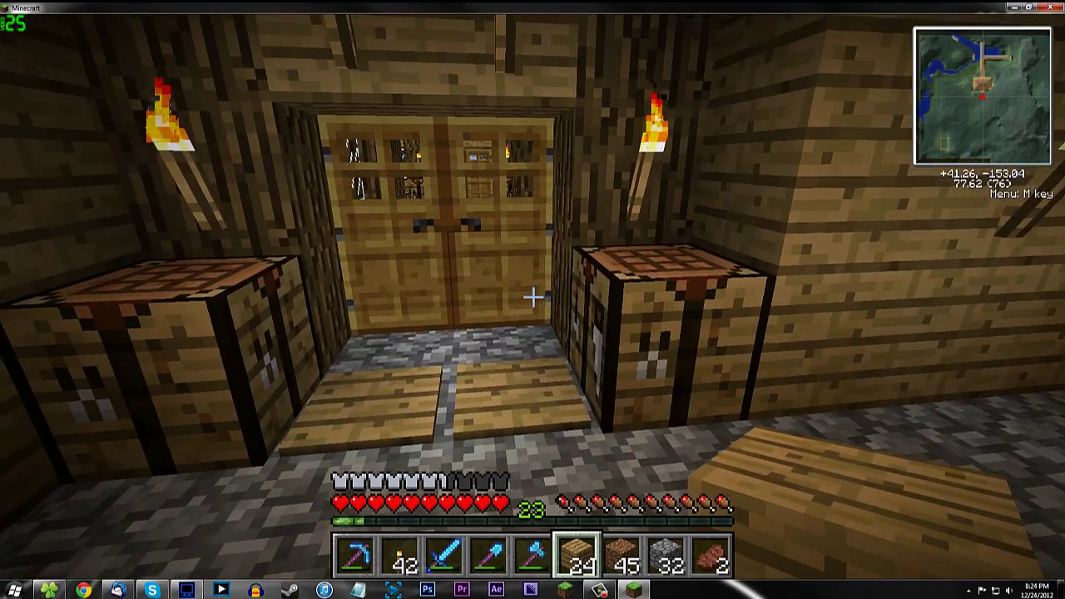
key("w")
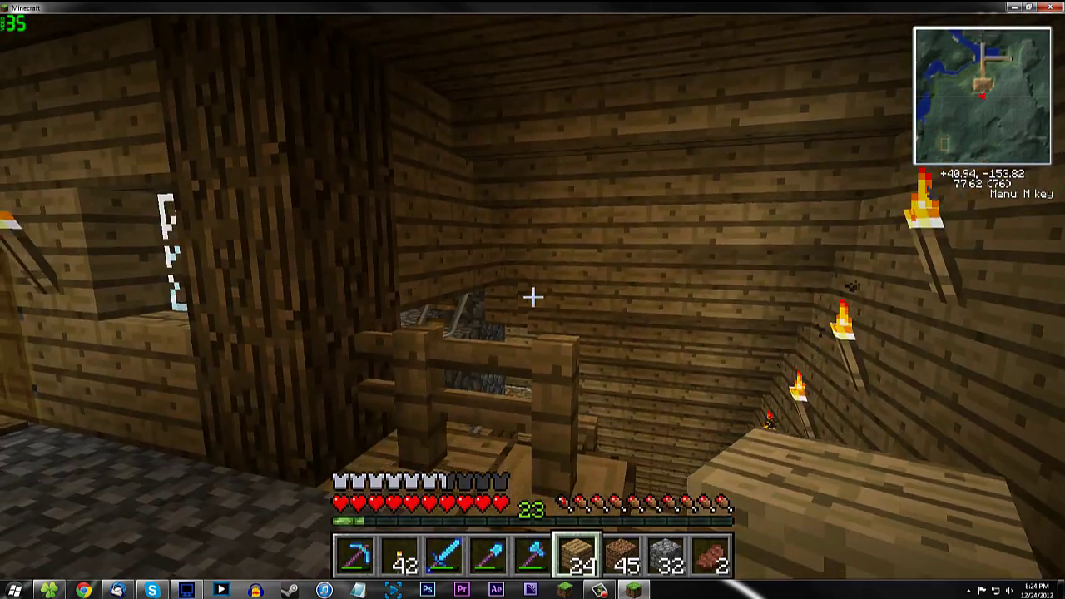
key("w")
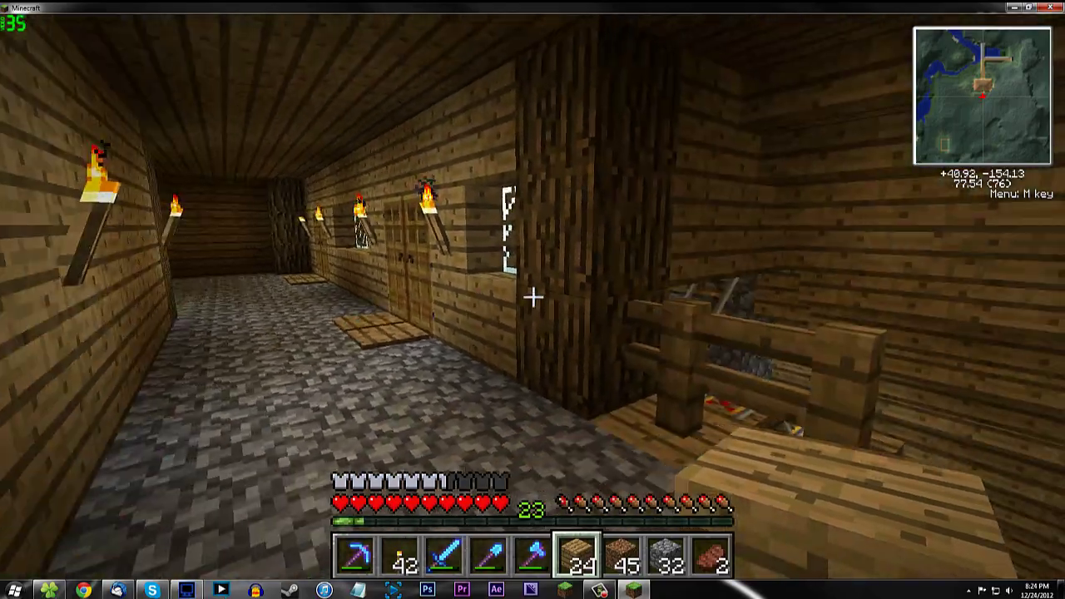
key("w")
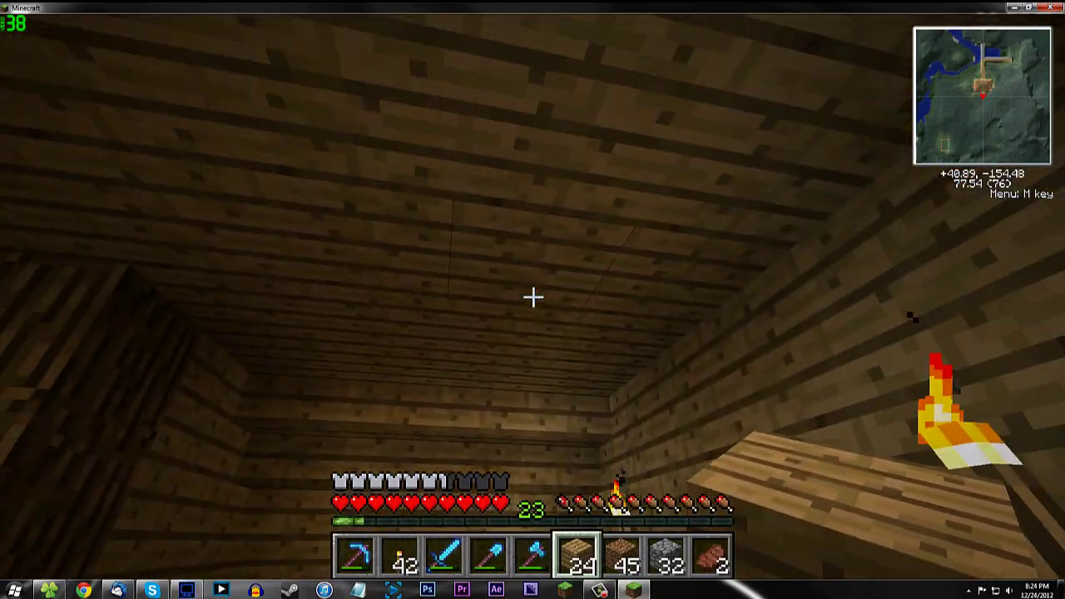
key("s")
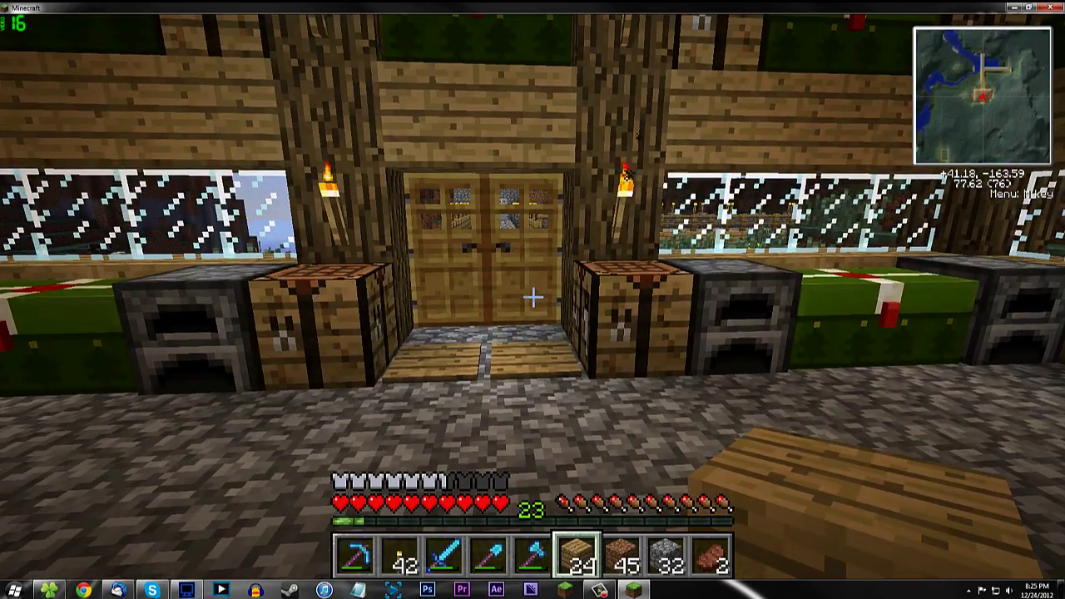
mouse_move(533, 298)
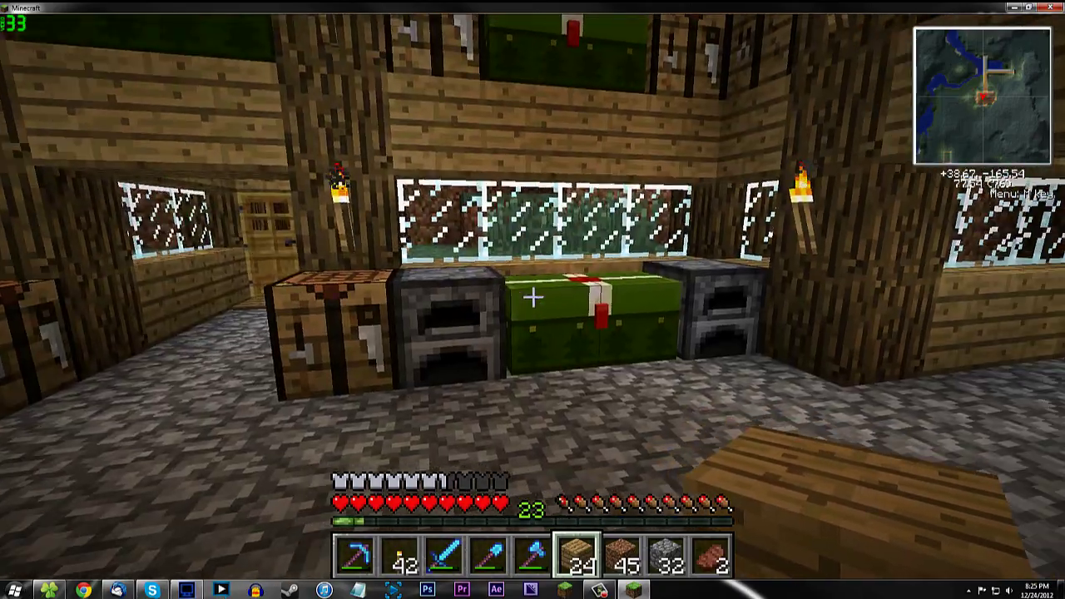
right_click(532, 297)
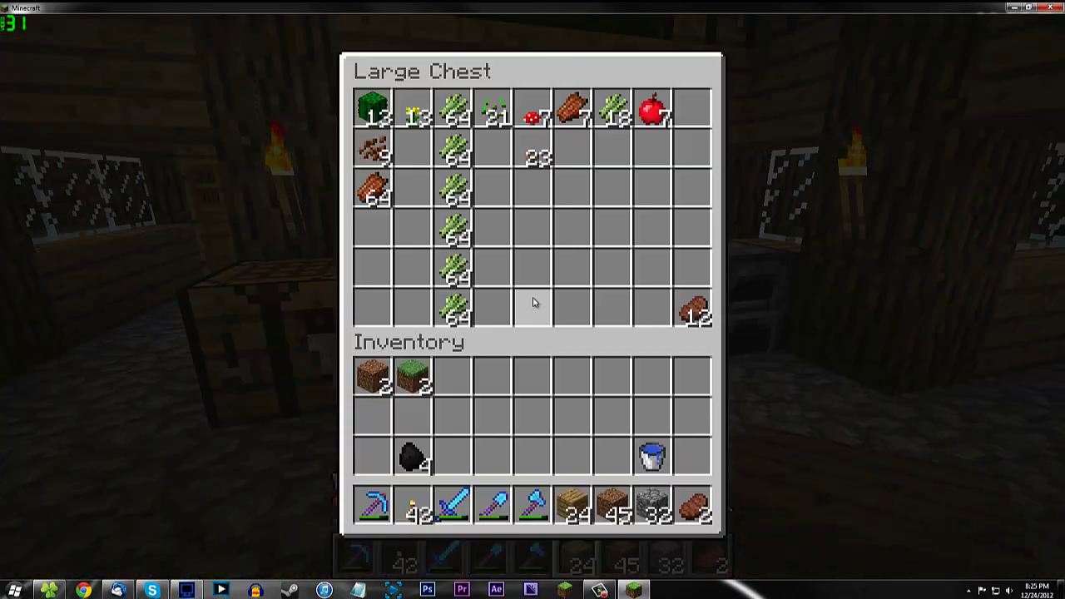
key("e")
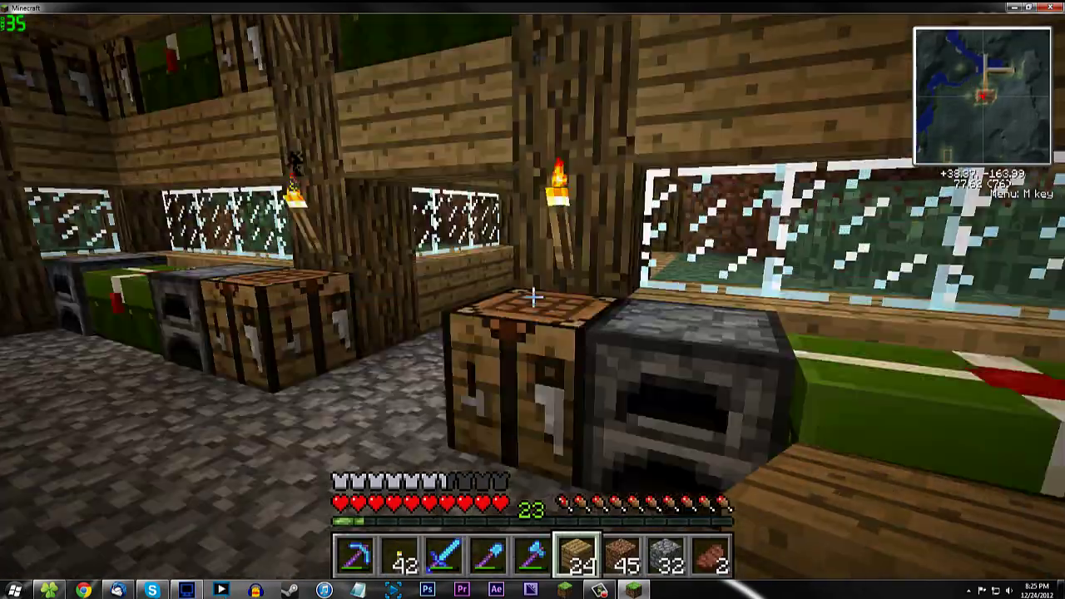